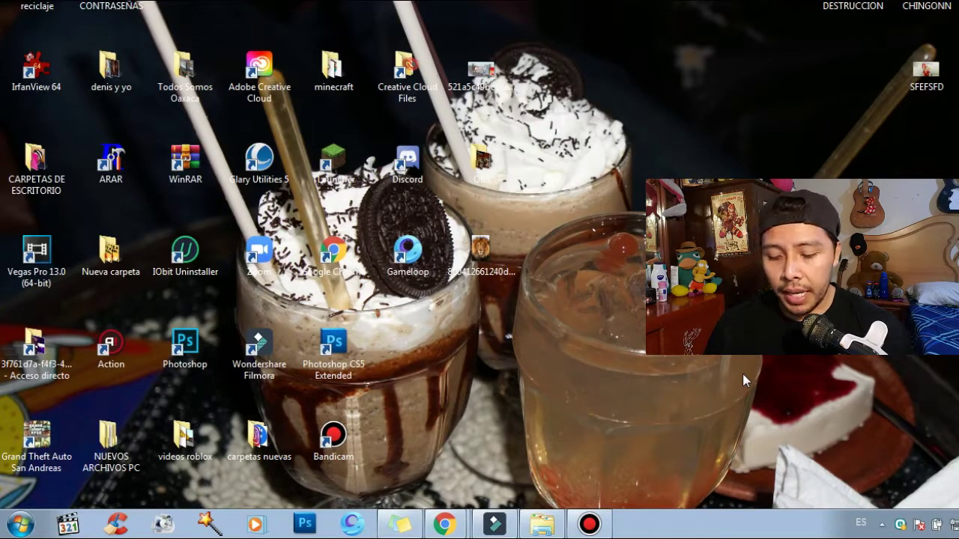
Open the system temporary files folder by running the command temp
key(super+r)
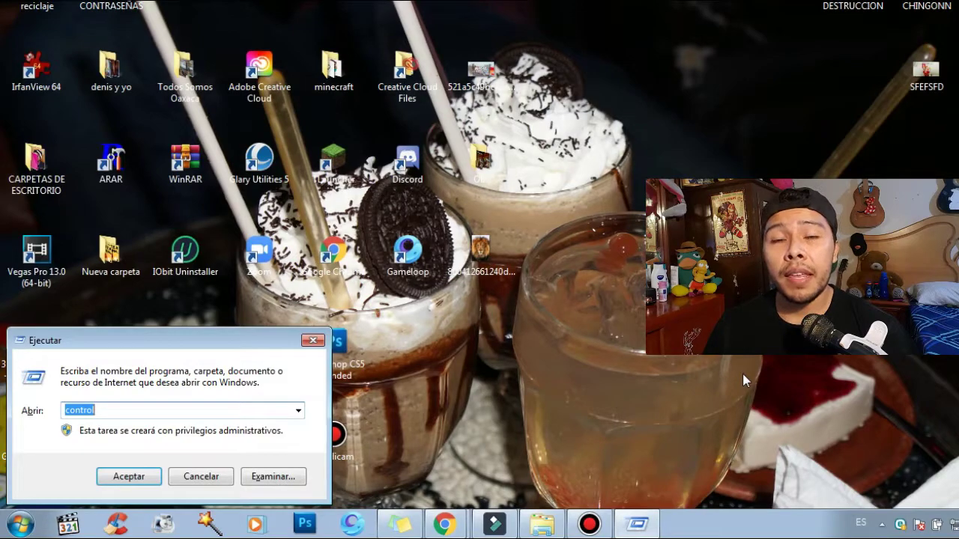
key(BackSpace)
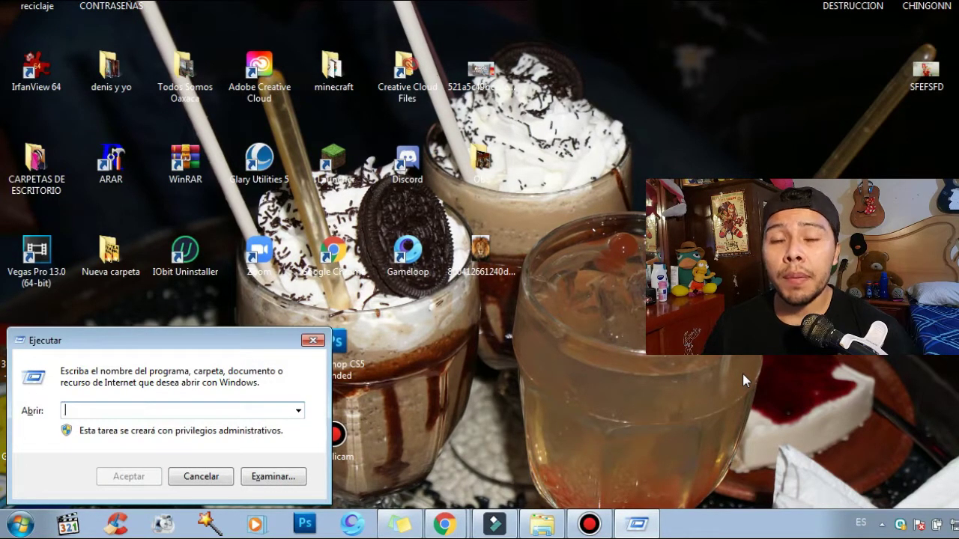
text(te)
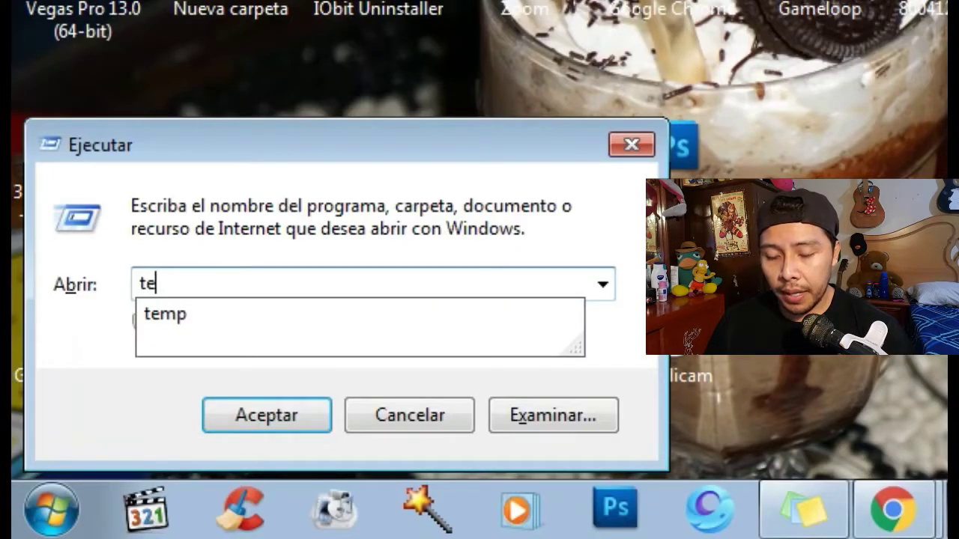
text(mp)
key(BackSpace)
key(BackSpace)
text(mp)
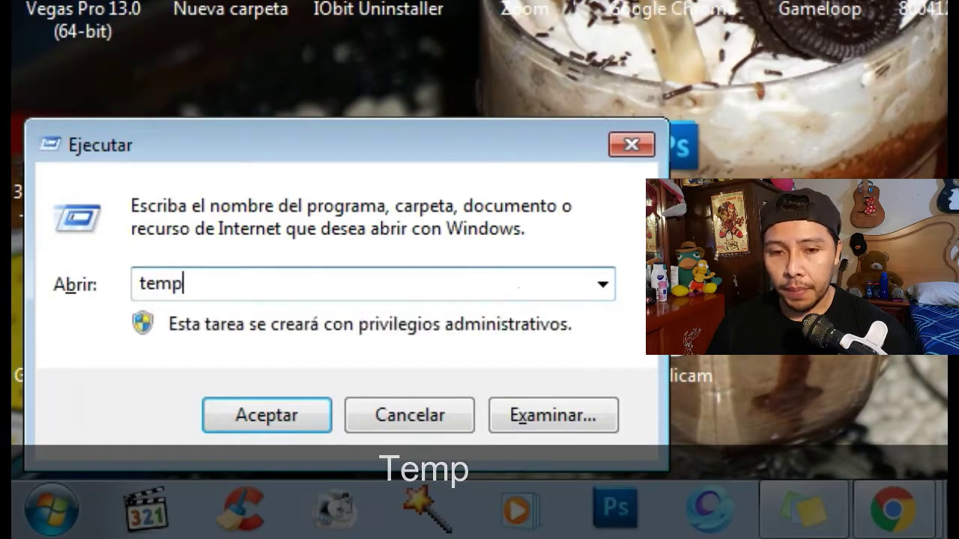
click(139, 476)
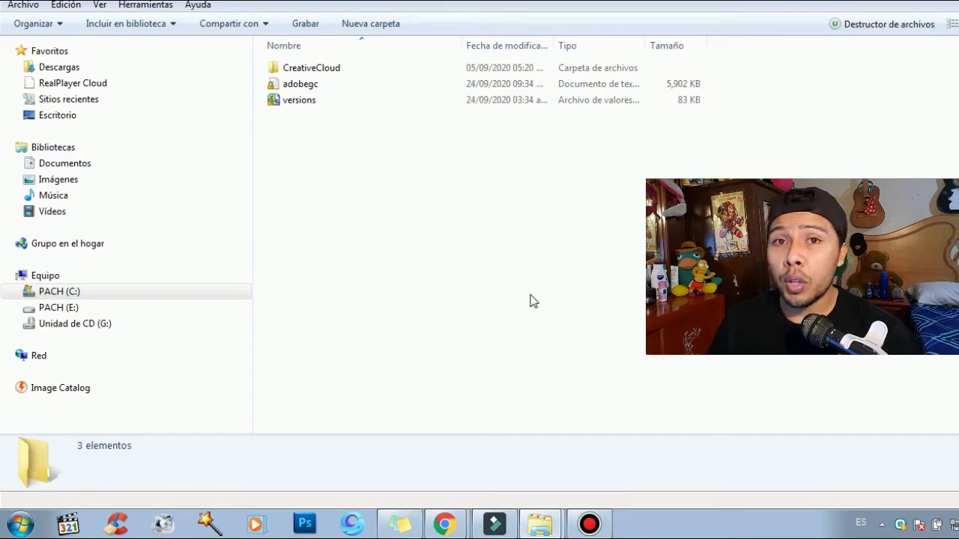
Move everything in the temp folder to the Recycle Bin, skipping all items that are in use
key(ctrl+a)
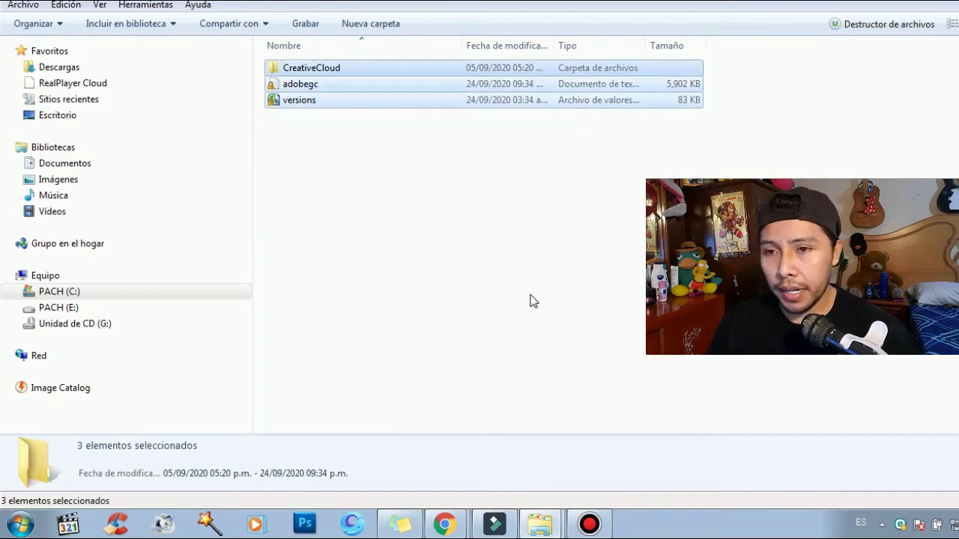
right_click(492, 110)
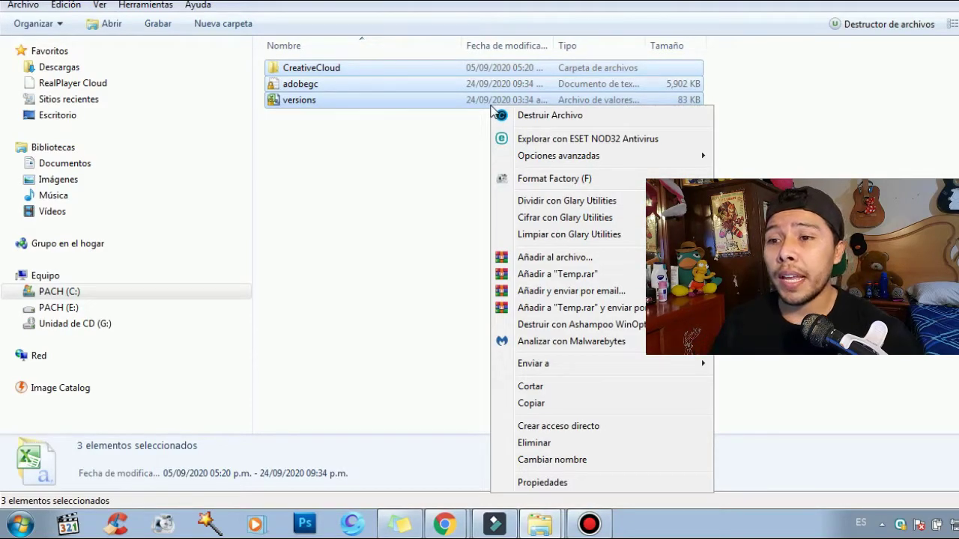
click(554, 444)
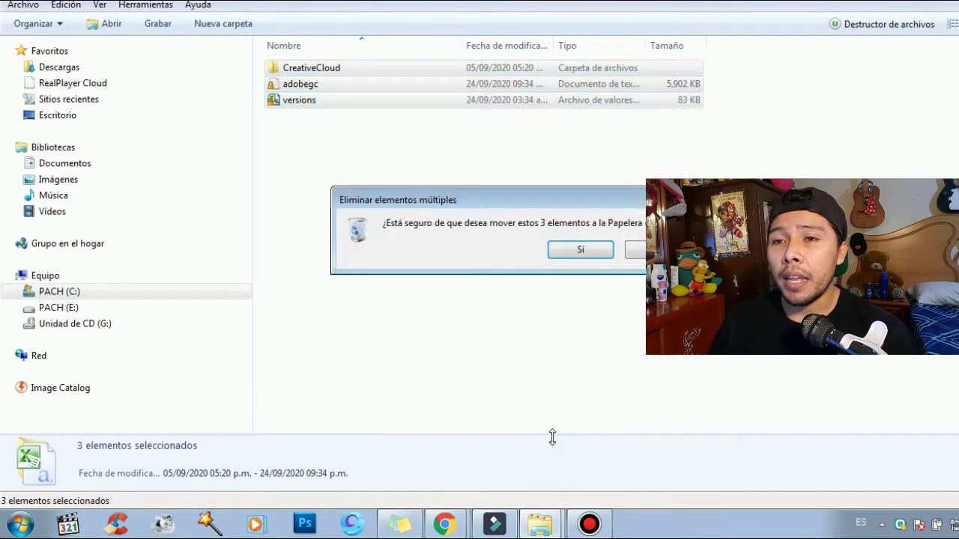
click(580, 252)
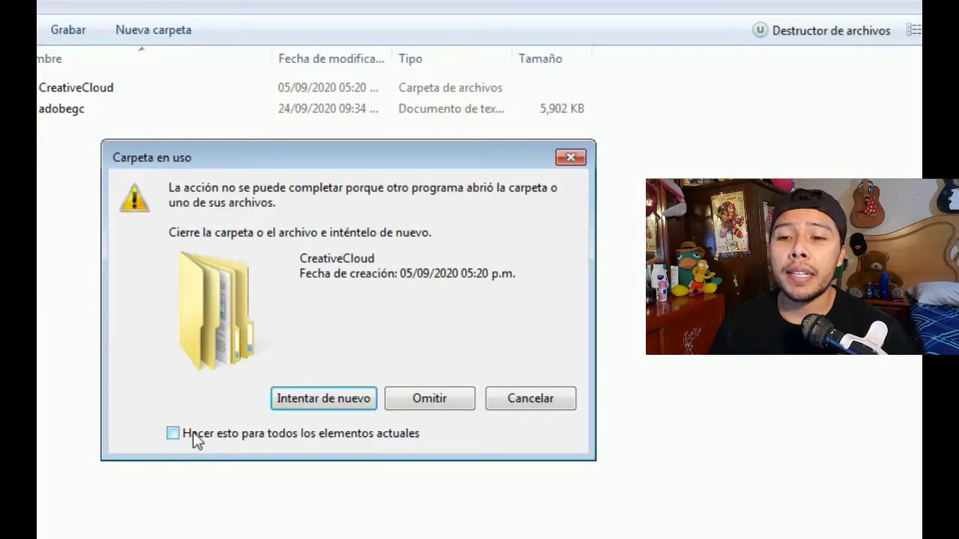
click(197, 439)
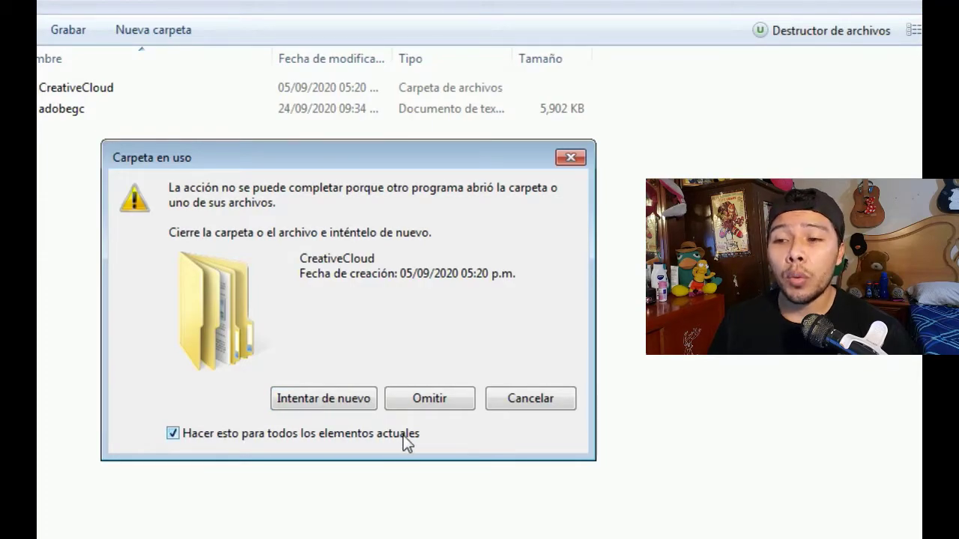
click(444, 401)
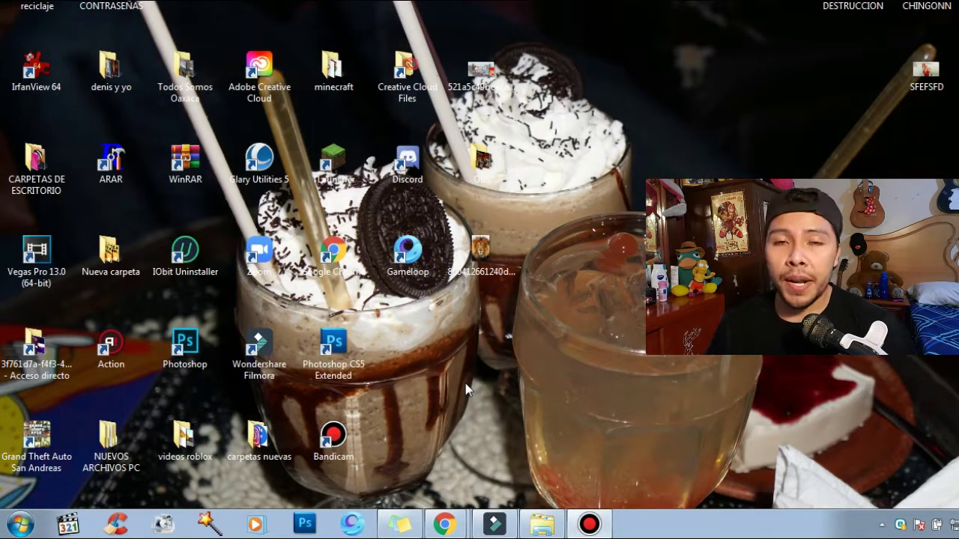
Open the user's temporary files folder by running the command %temp%
key(super+r)
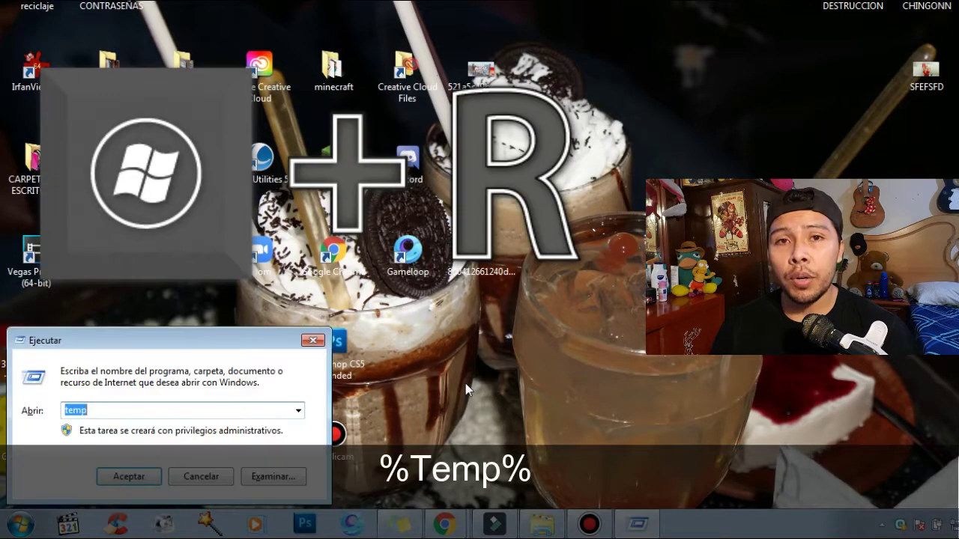
key(End)
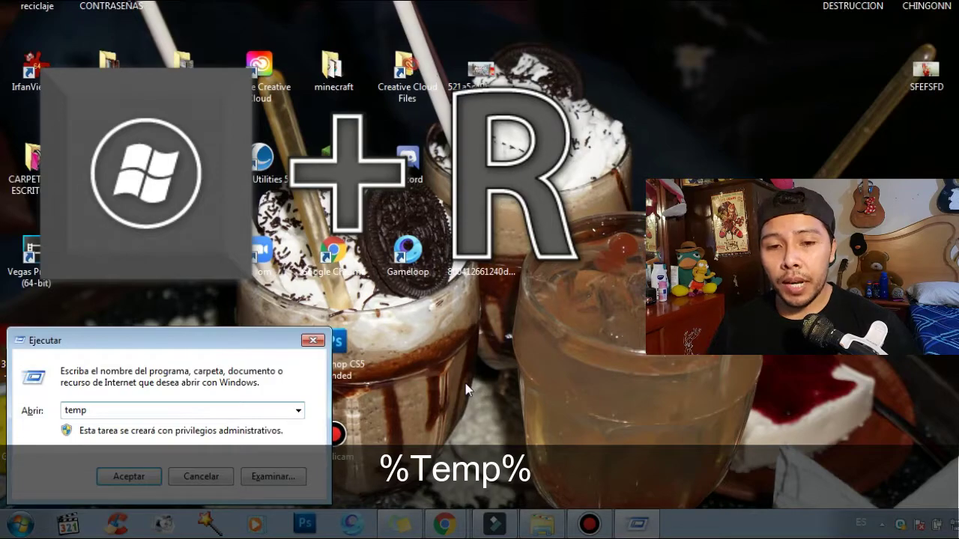
key(Home)
text(%)
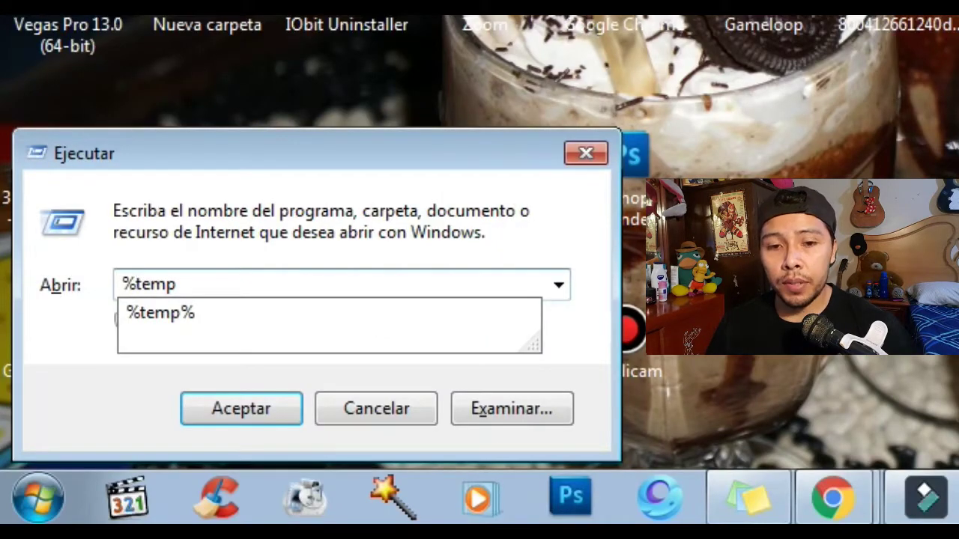
key(Down)
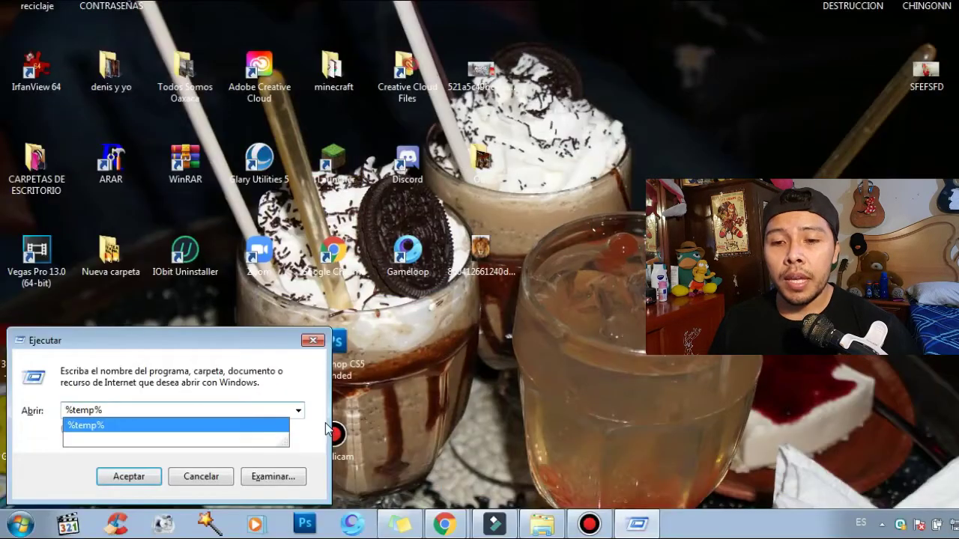
click(612, 323)
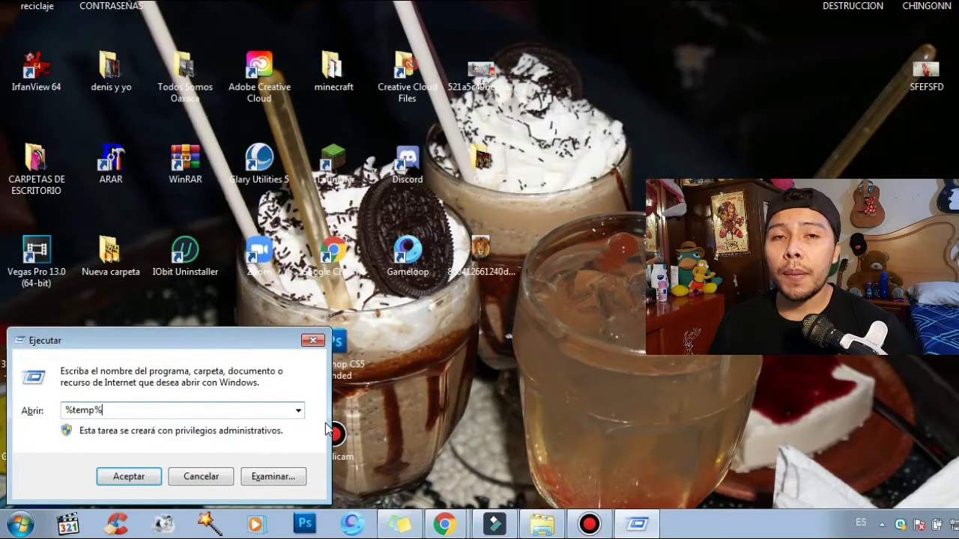
click(135, 473)
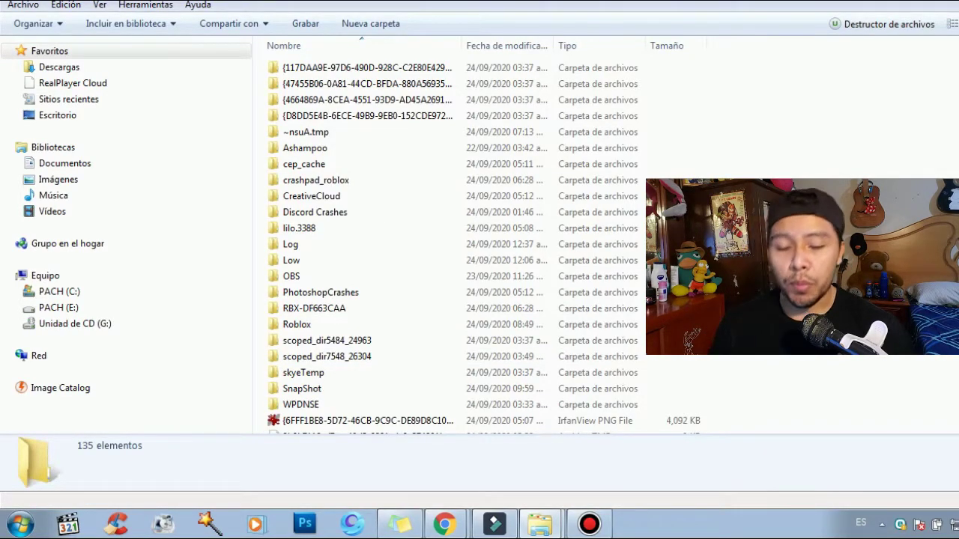
Move everything in the %temp% folder to the Recycle Bin, including the shared ~nsuA.tmp folder, and skip all items in use
key(ctrl+e)
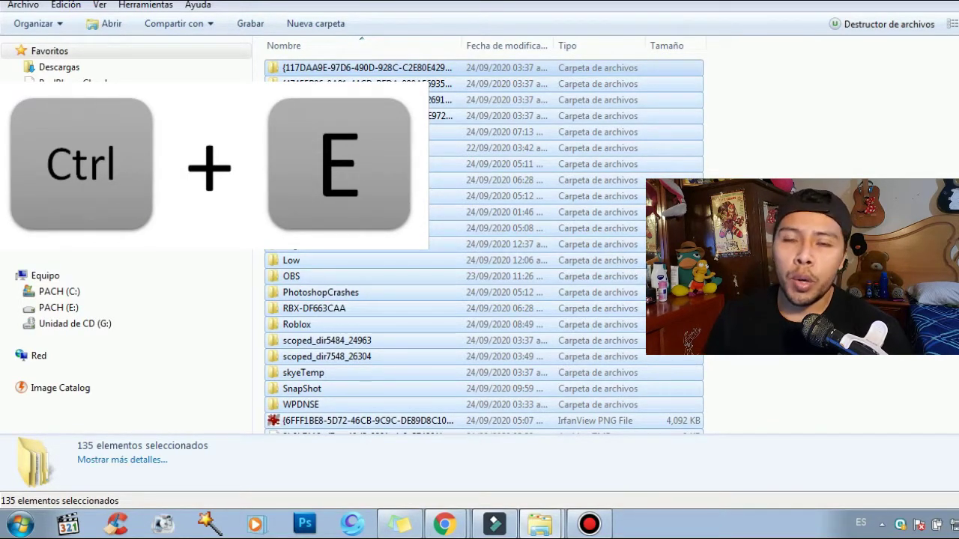
drag(826, 73, 800, 424)
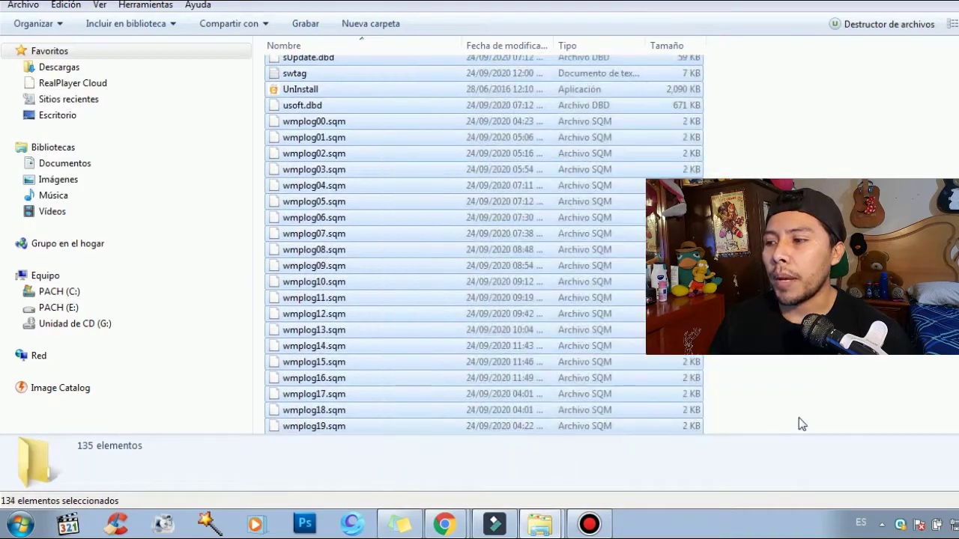
scroll(800, 424, up, 20)
scroll(800, 424, down, 6)
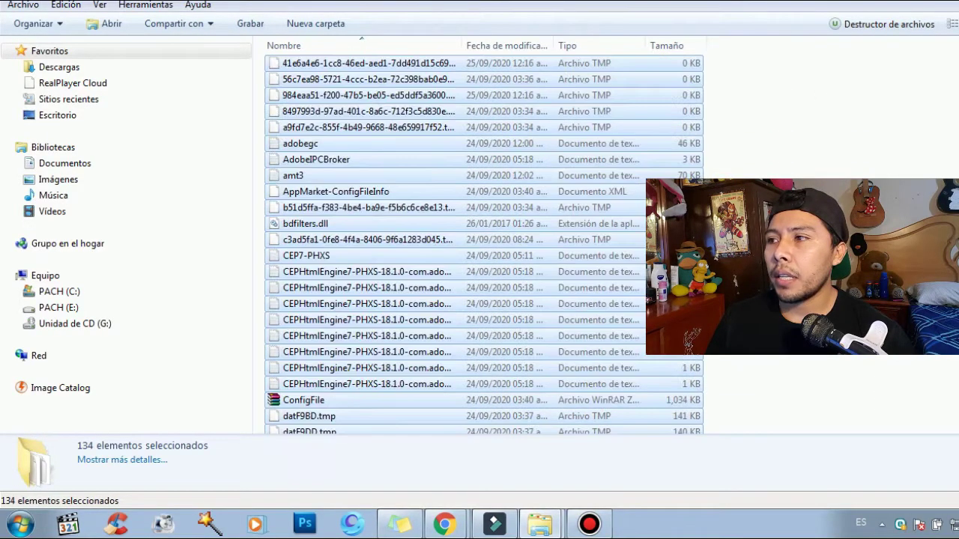
scroll(832, 93, up, 7)
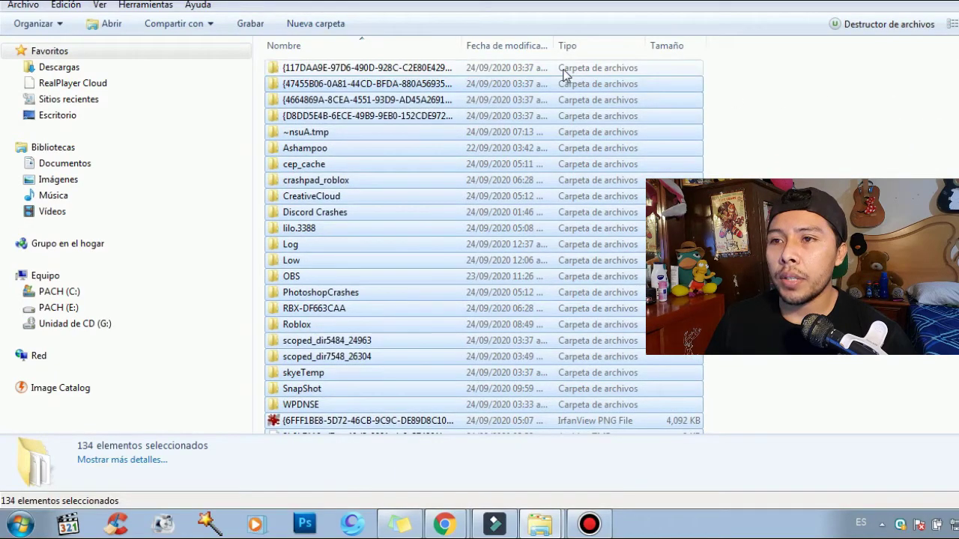
ctrl+click(561, 68)
right_click(562, 89)
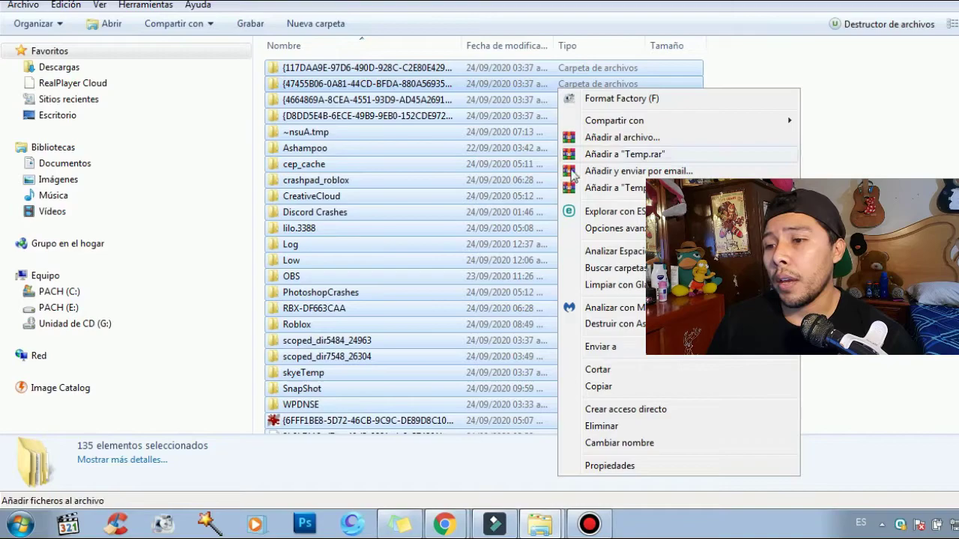
click(601, 426)
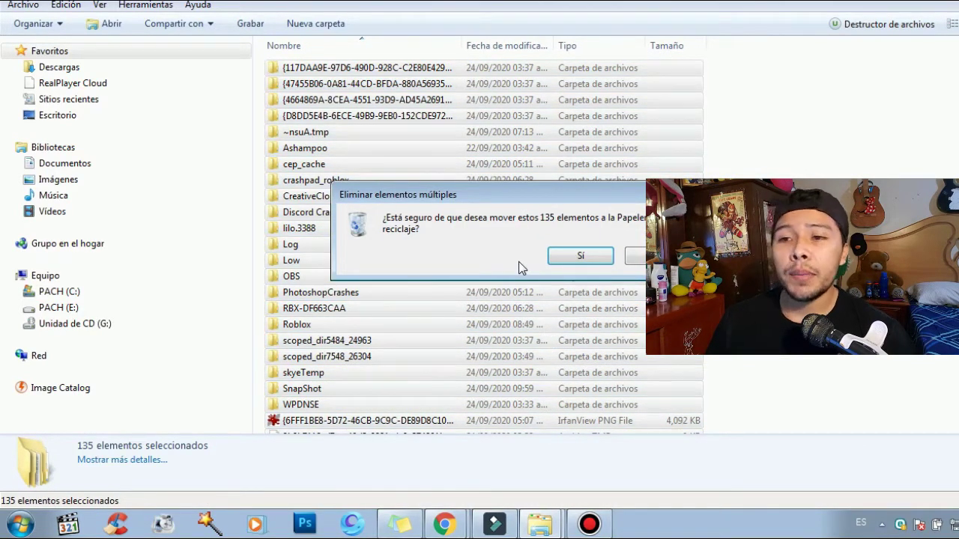
click(562, 256)
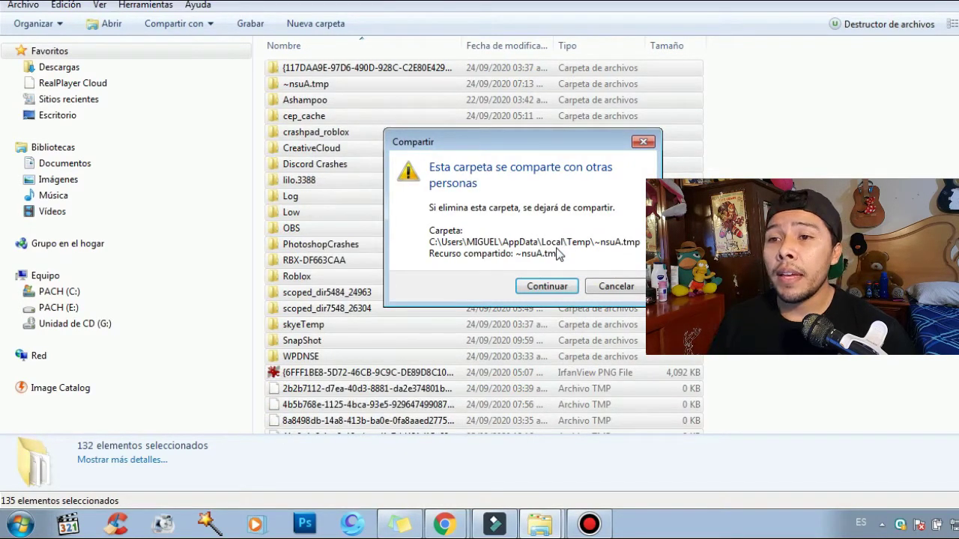
click(570, 288)
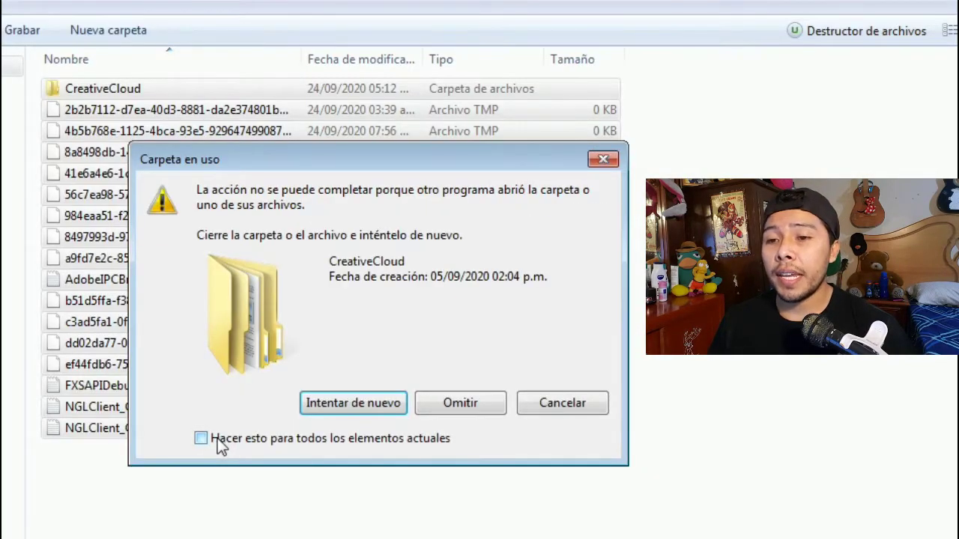
click(396, 332)
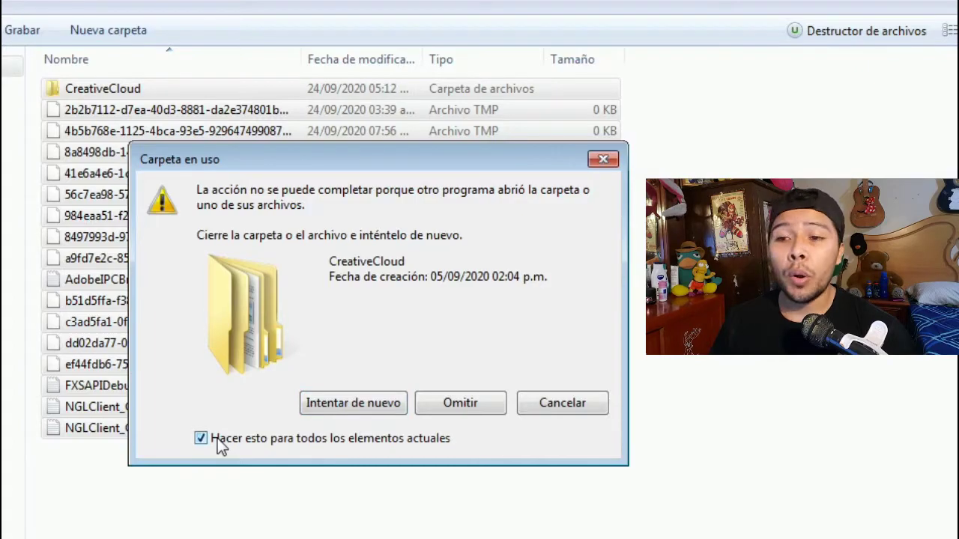
click(447, 411)
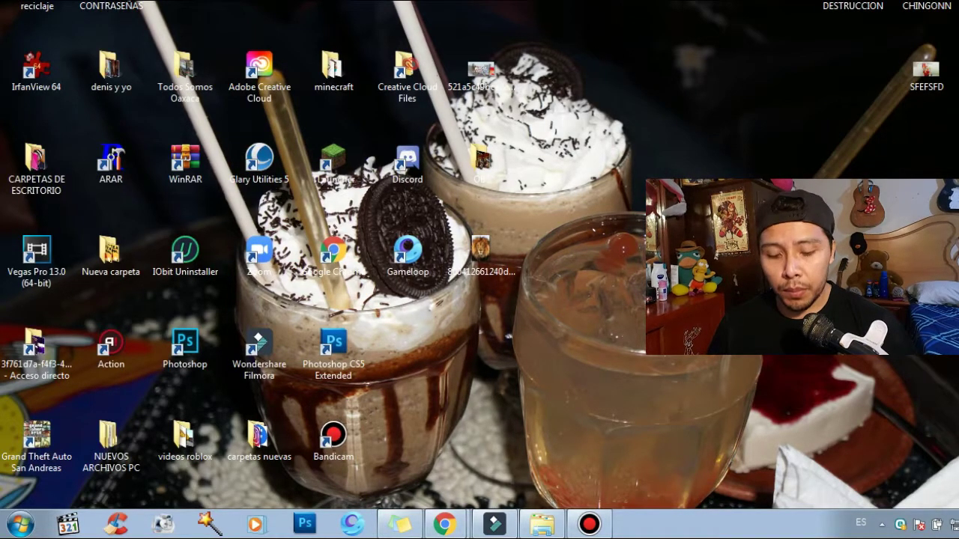
Open the folder of prefetched files by running the command prefetch
key(super+r)
key(BackSpace)
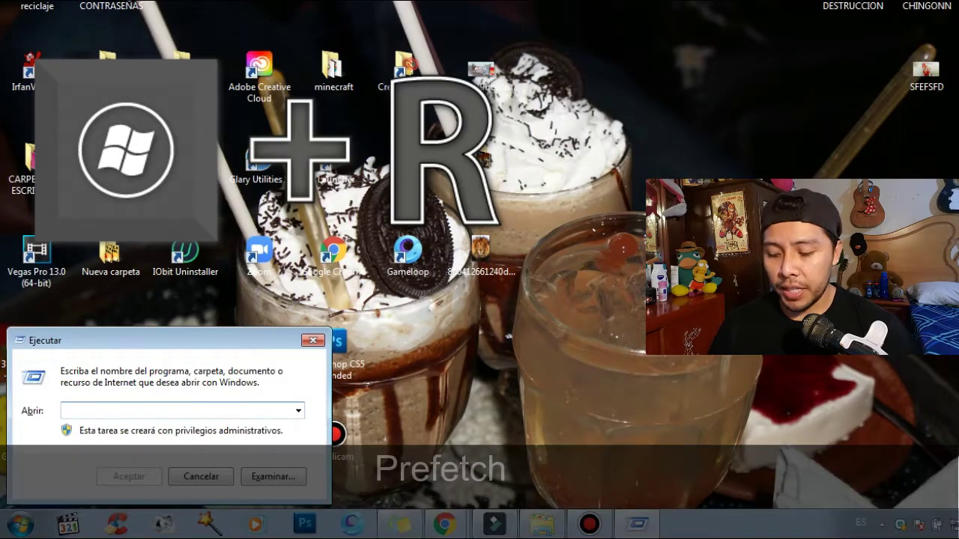
text(prefetch)
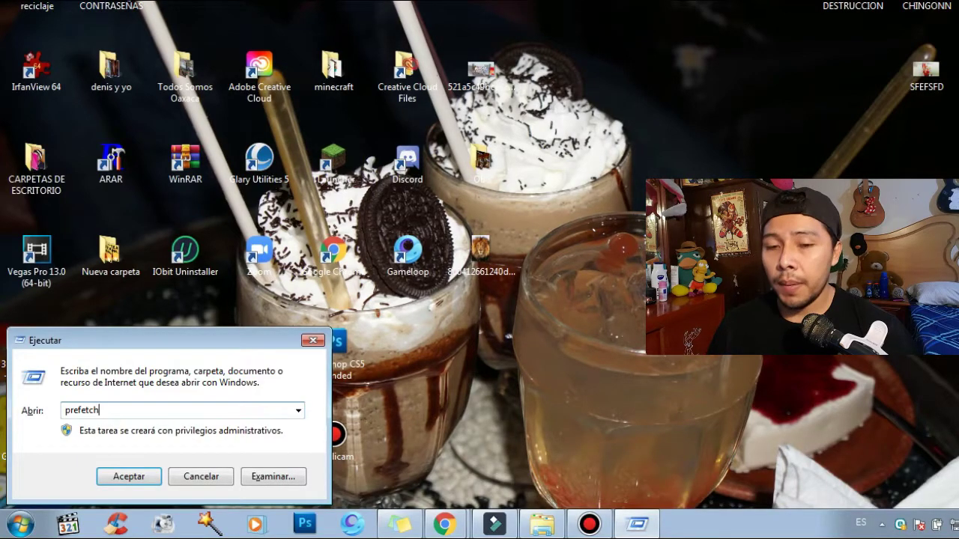
key(Return)
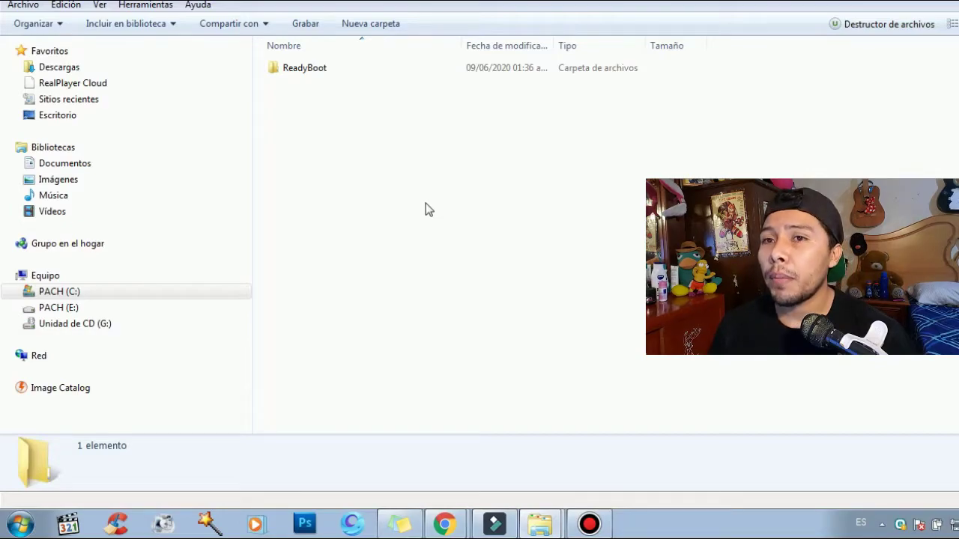
key(ctrl+a)
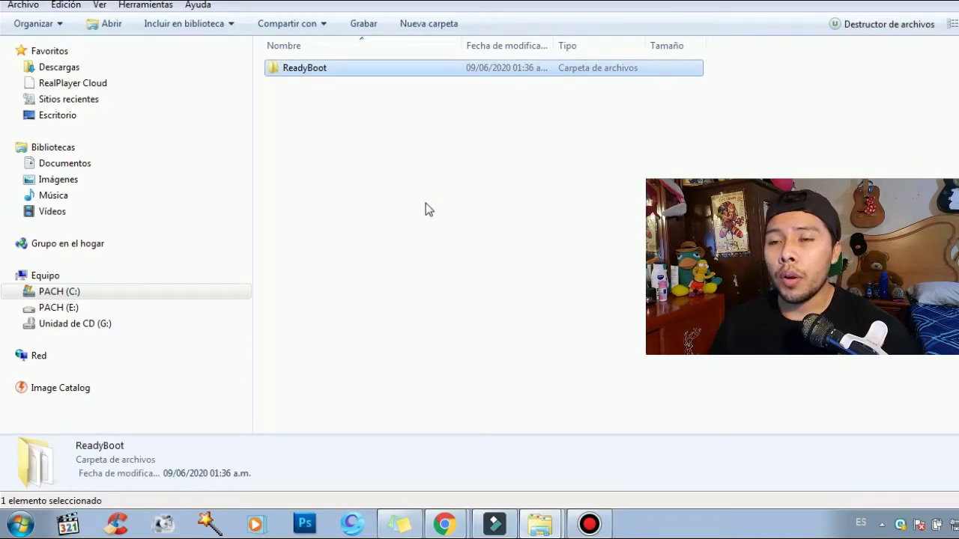
right_click(434, 195)
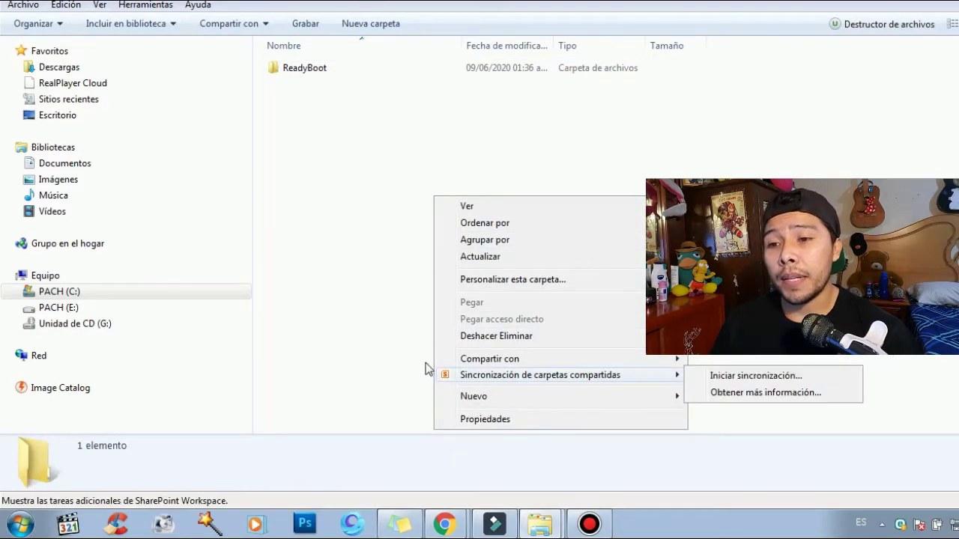
click(398, 263)
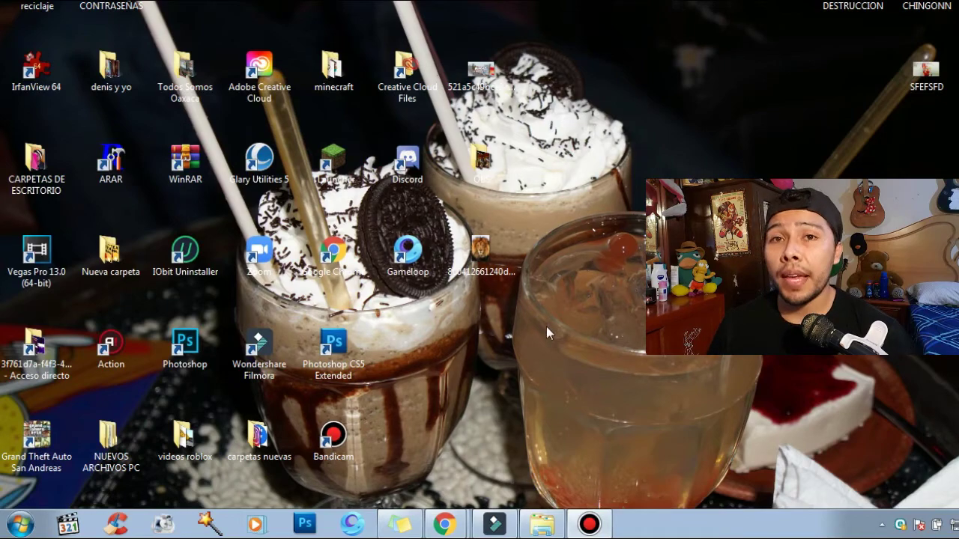
Search the computer's programs for "visor de eventos" and open the Visor de eventos
click(23, 525)
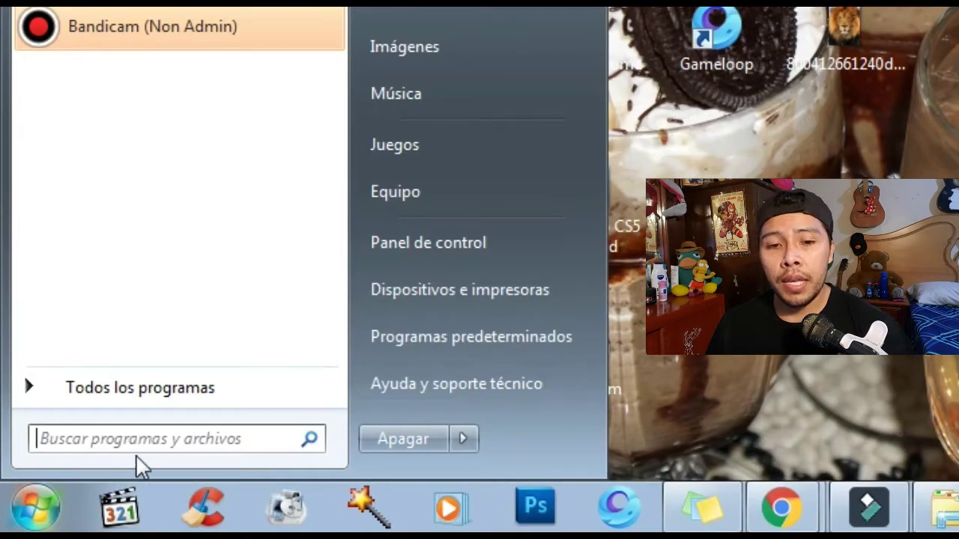
click(160, 442)
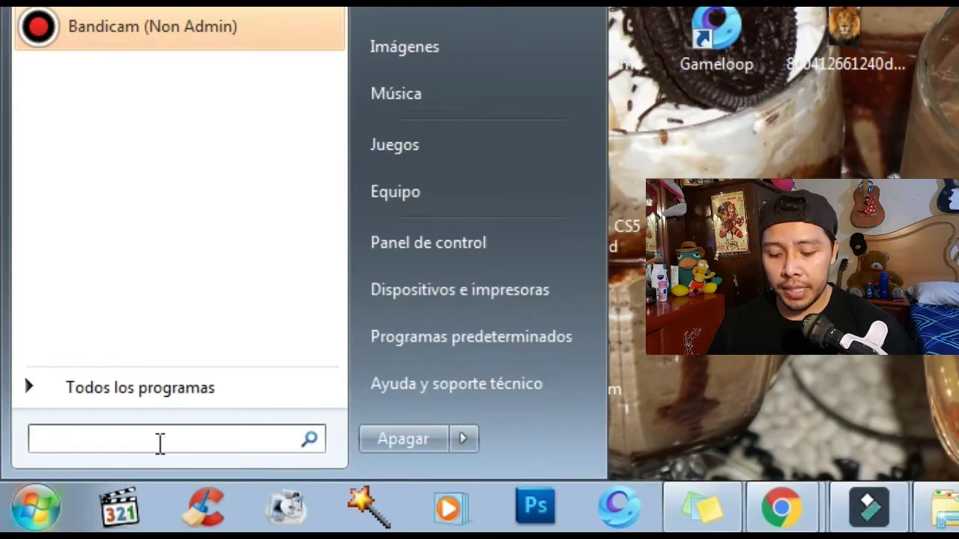
text(visor de)
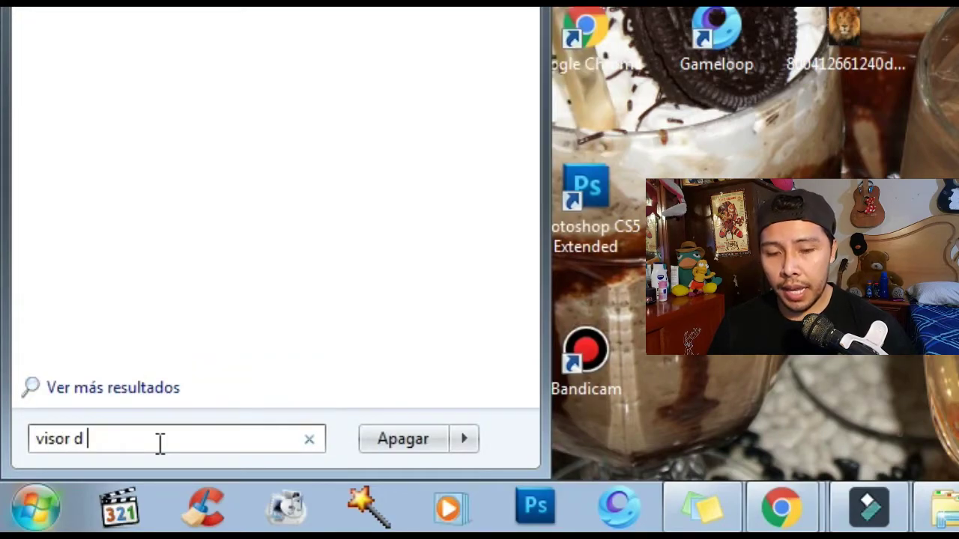
text( evenmtos)
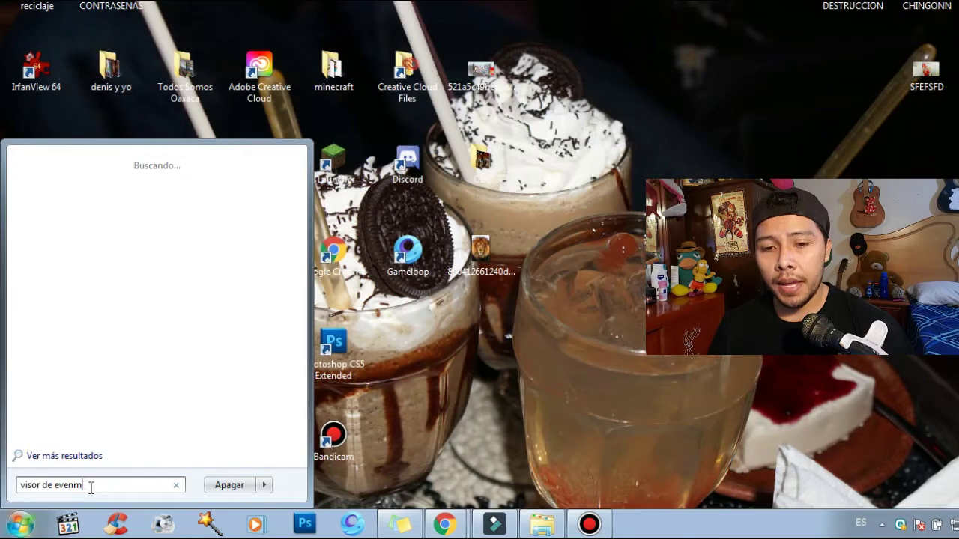
text(tos)
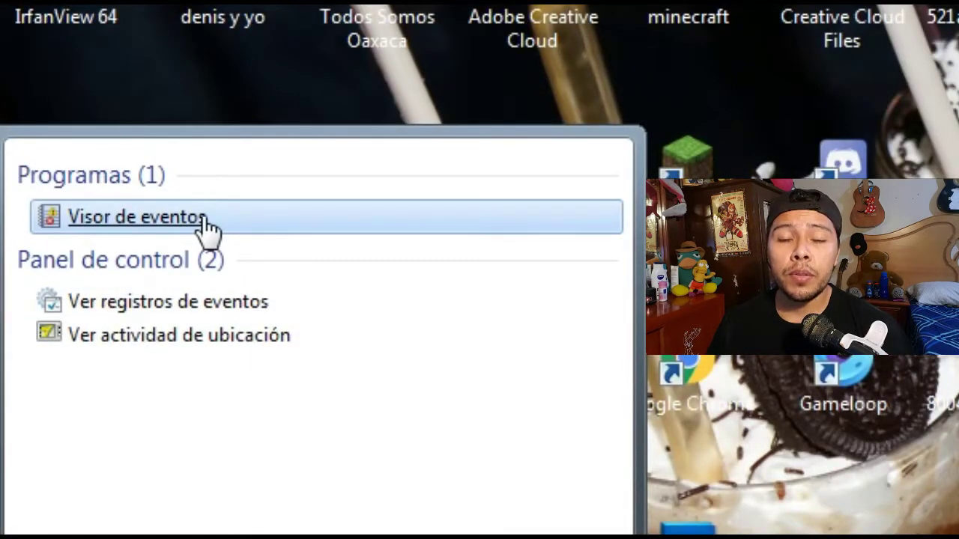
click(204, 219)
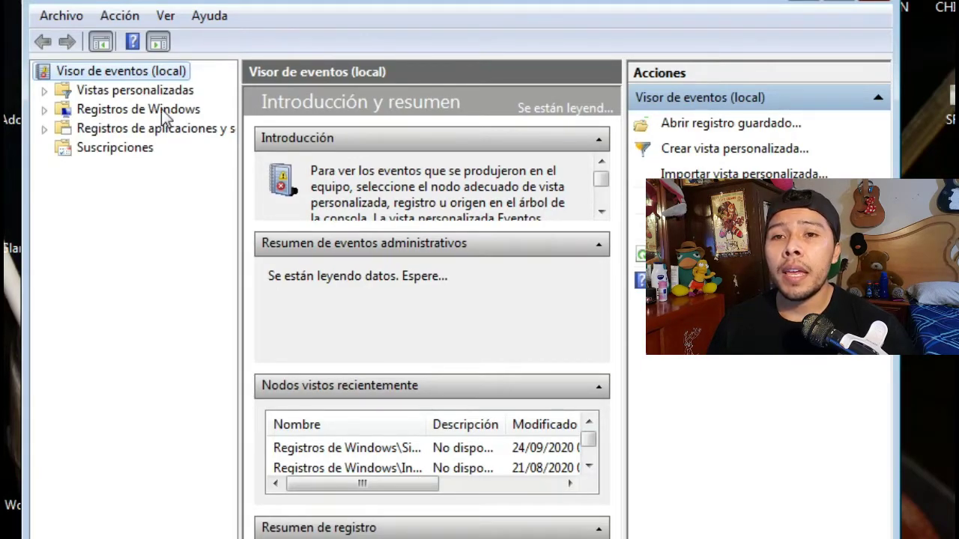
Expand Registros de Windows and clear the Aplicación log without saving its events
click(45, 109)
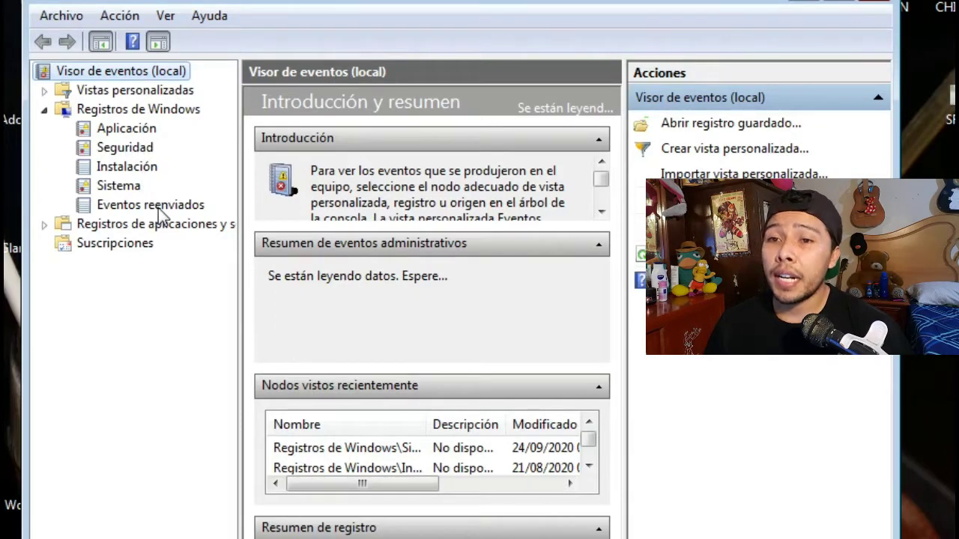
click(149, 129)
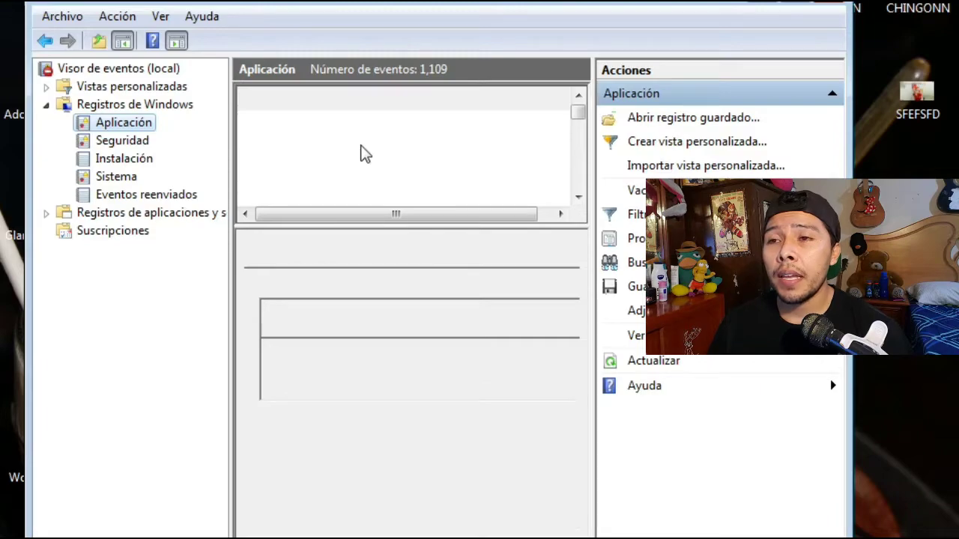
right_click(145, 127)
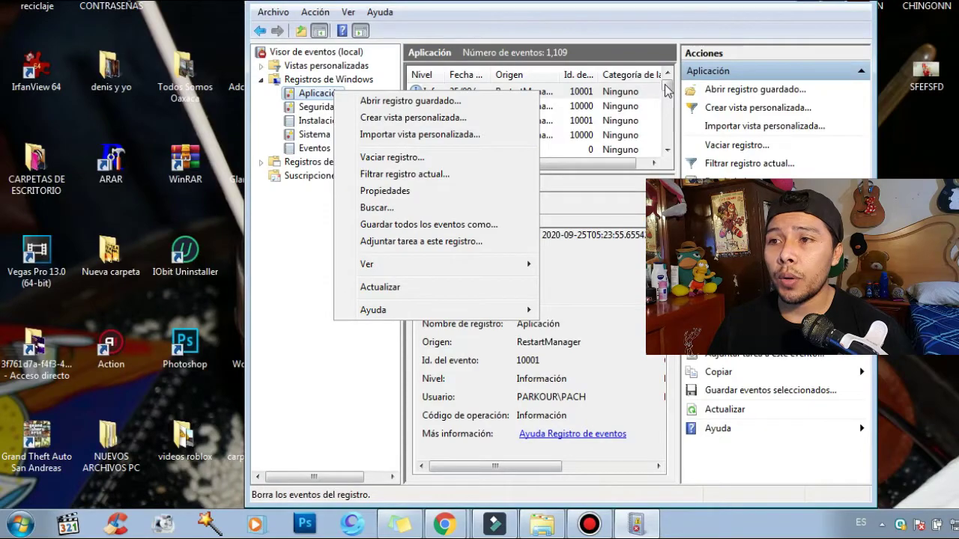
click(576, 116)
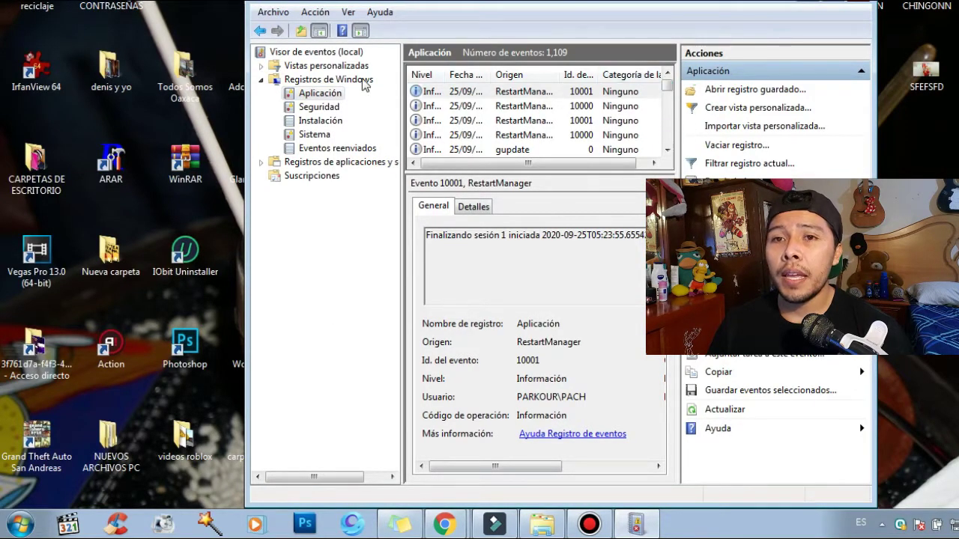
right_click(312, 95)
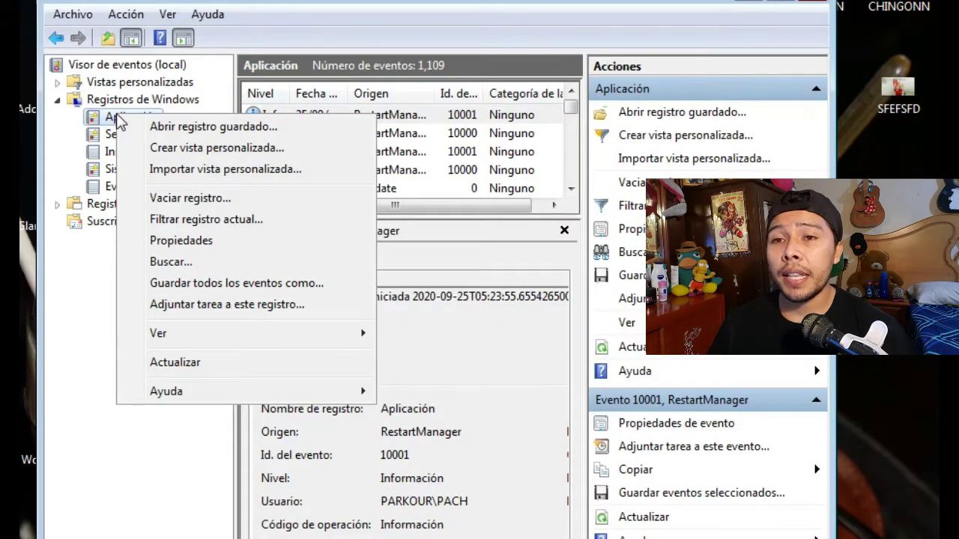
click(188, 198)
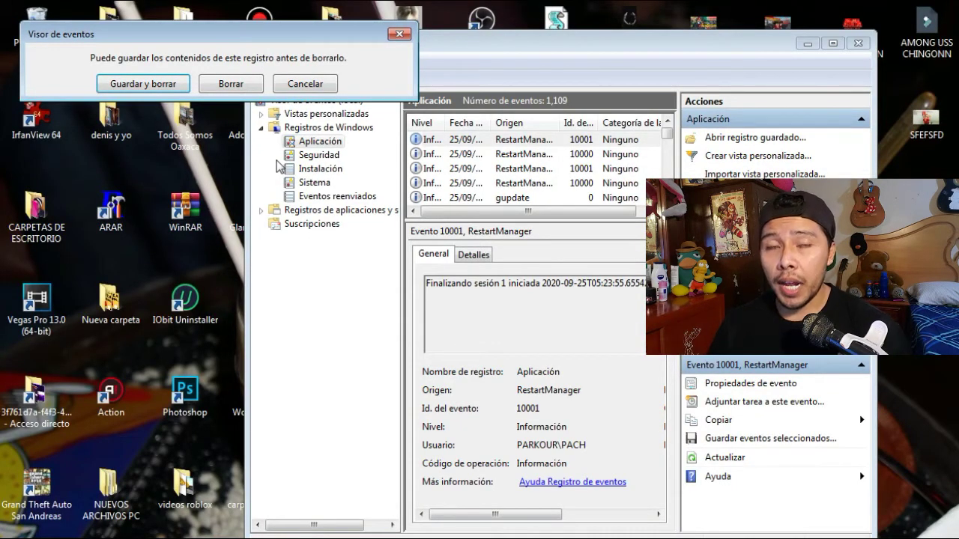
click(252, 86)
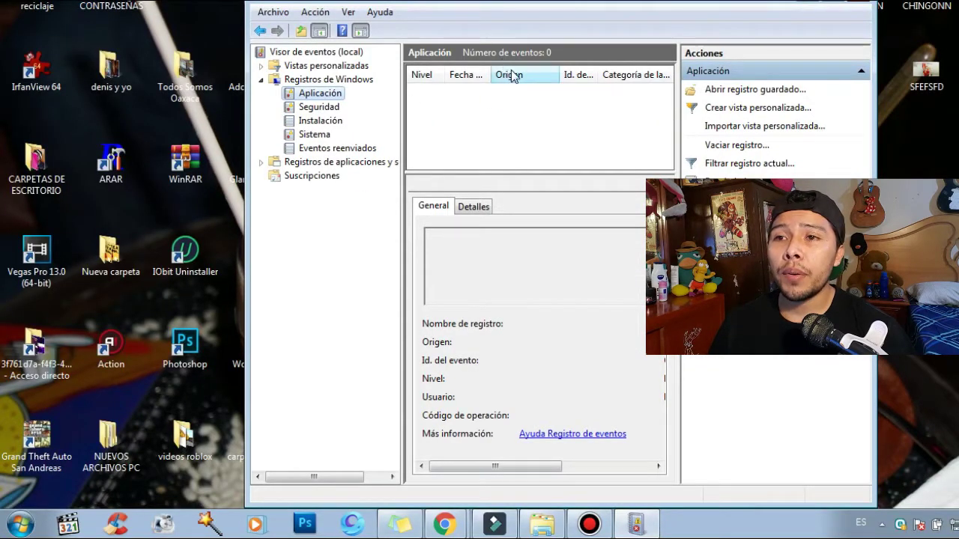
Clear the Seguridad log under Registros de Windows without saving its events
click(331, 109)
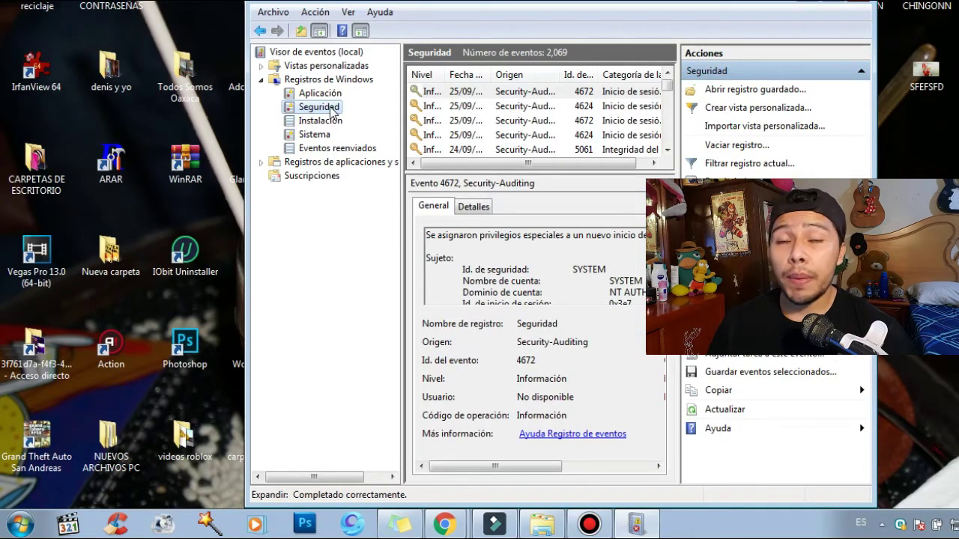
right_click(331, 110)
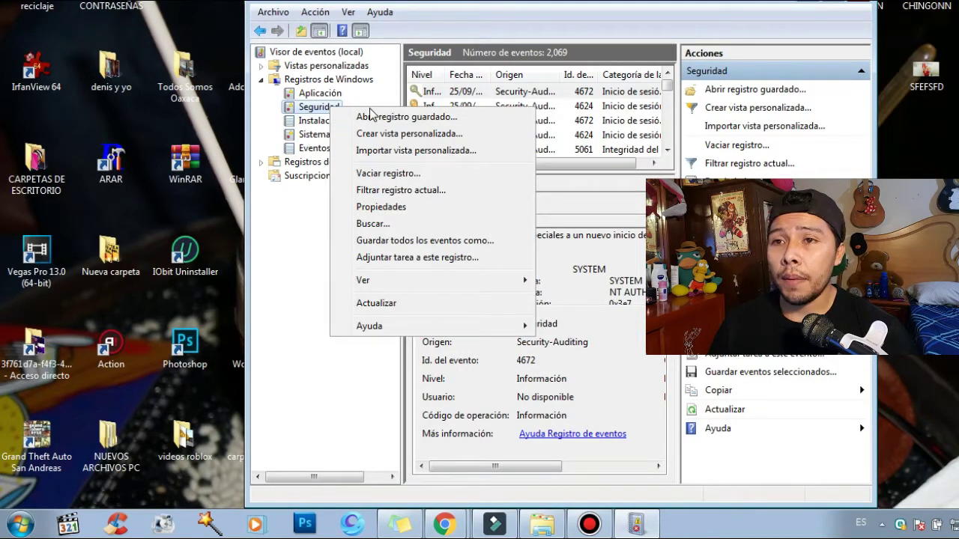
click(402, 175)
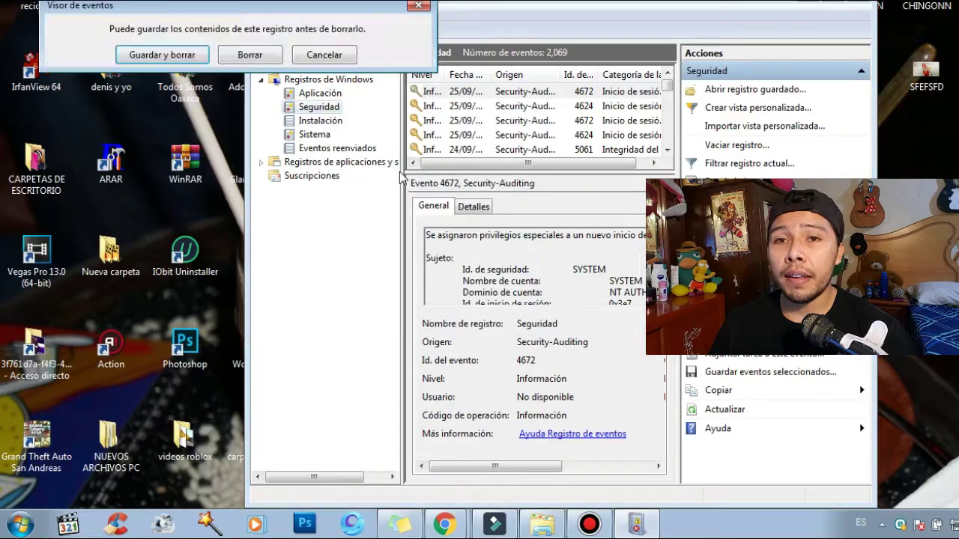
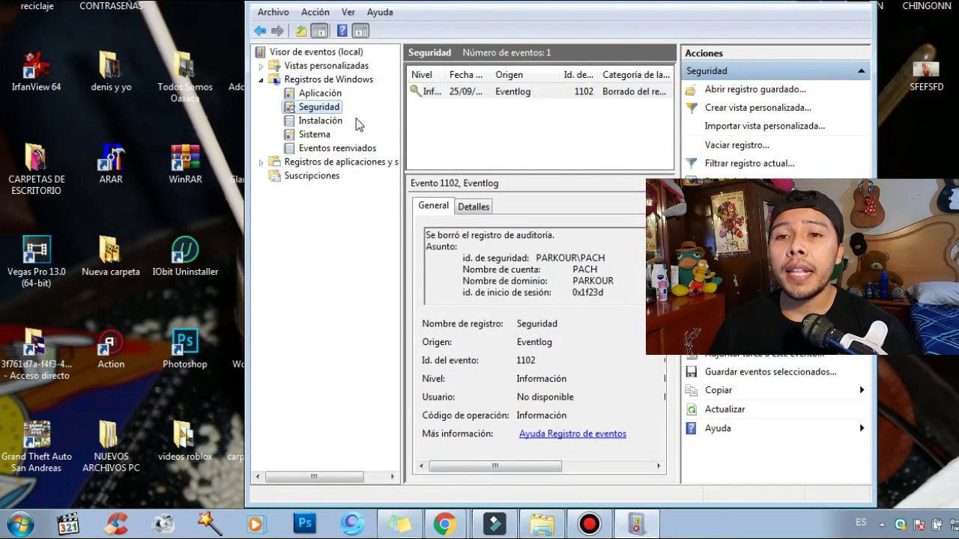
Check the Instalación log for events, and clear the Sistema log without saving its contents
click(320, 121)
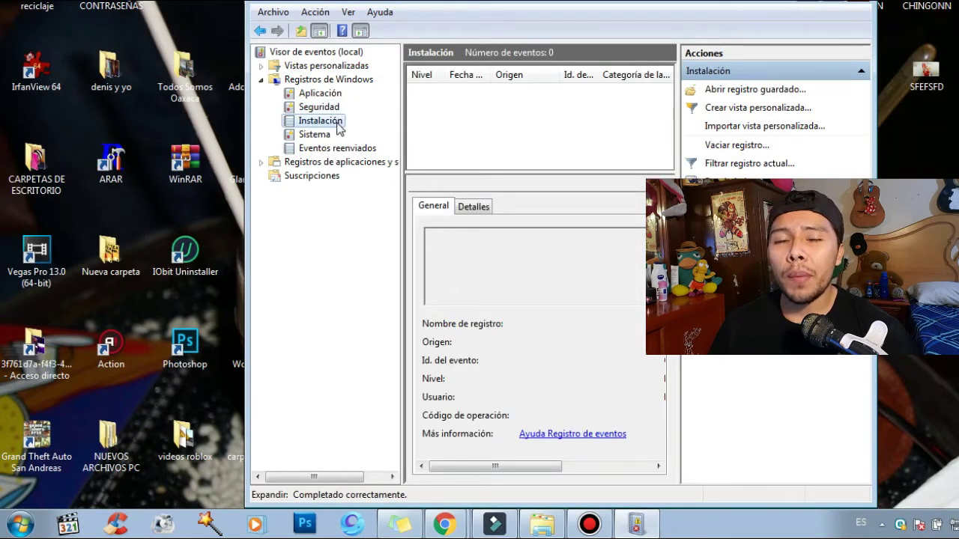
click(320, 136)
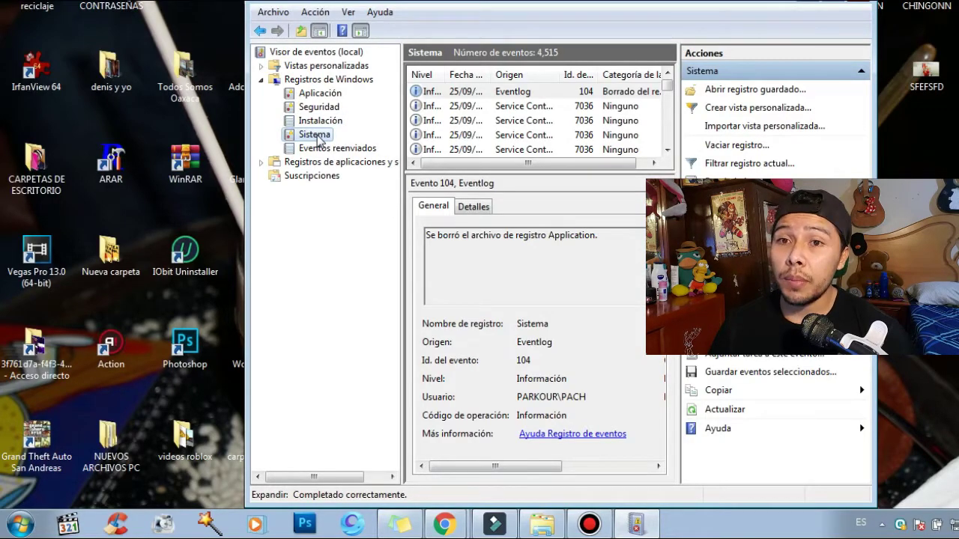
right_click(319, 141)
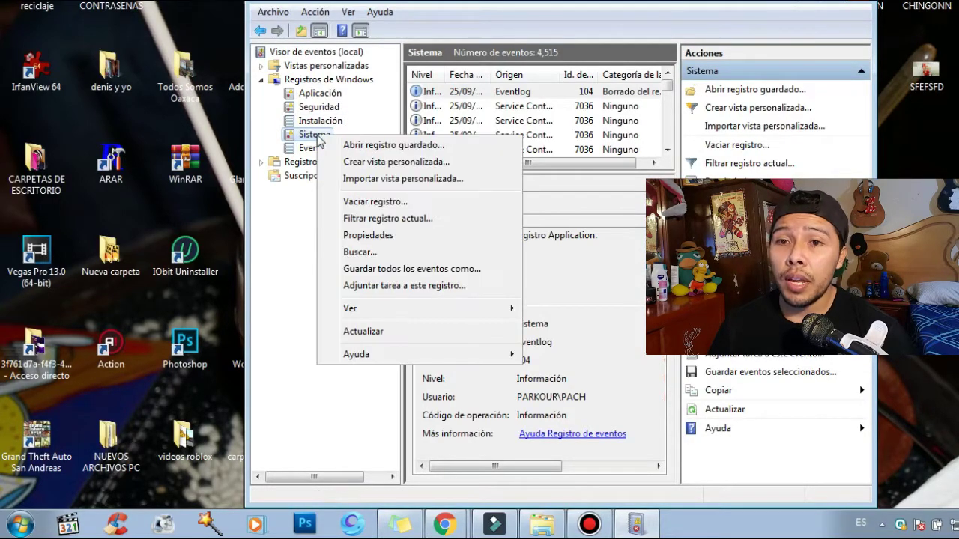
click(379, 200)
click(271, 75)
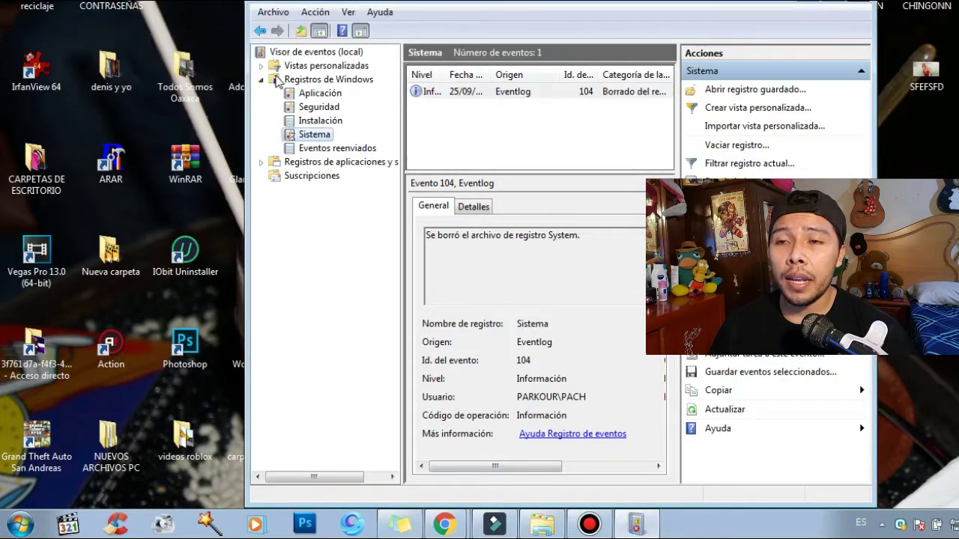
Check the Eventos reenviados log, collapse Registros de Windows and close the event viewer
click(341, 147)
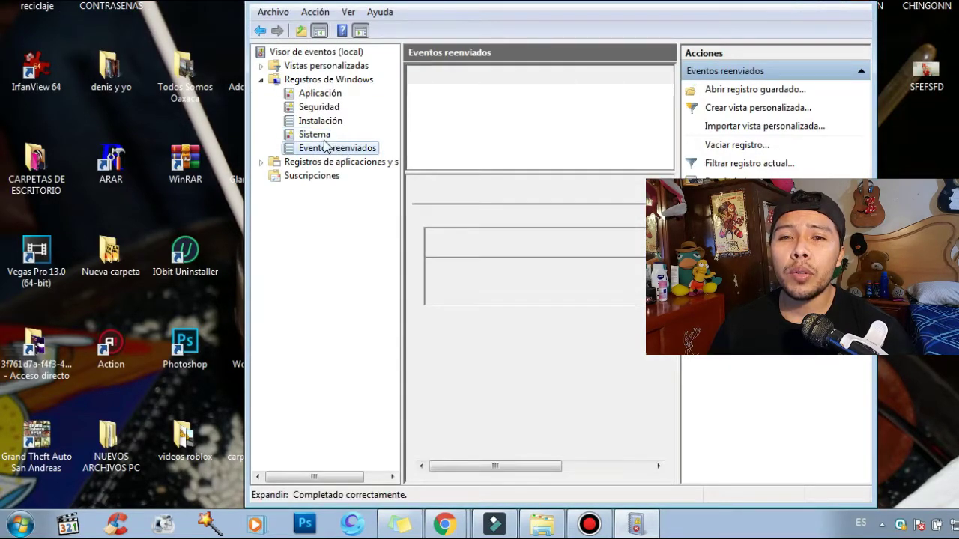
click(261, 80)
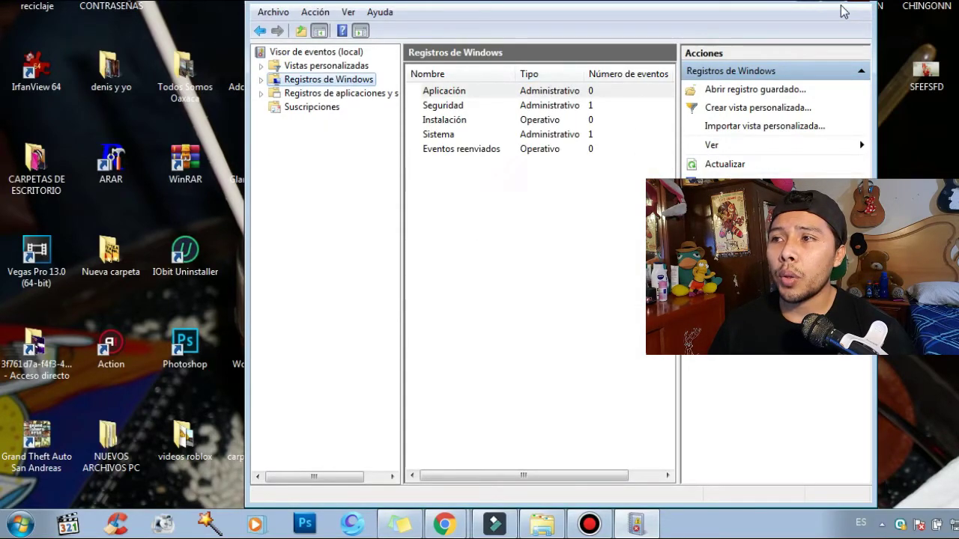
click(863, 1)
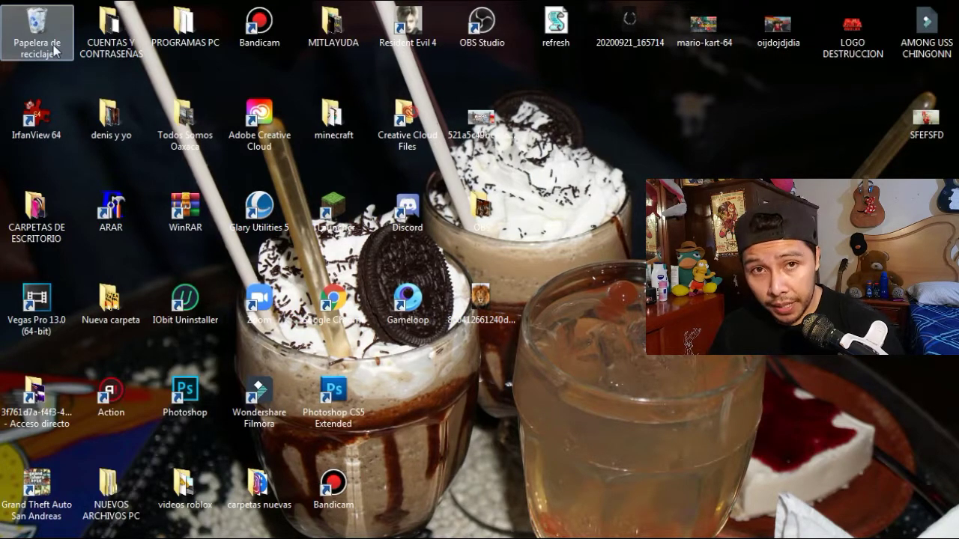
Empty the Recycle Bin on the desktop and confirm the permanent deletion
right_click(56, 50)
click(87, 108)
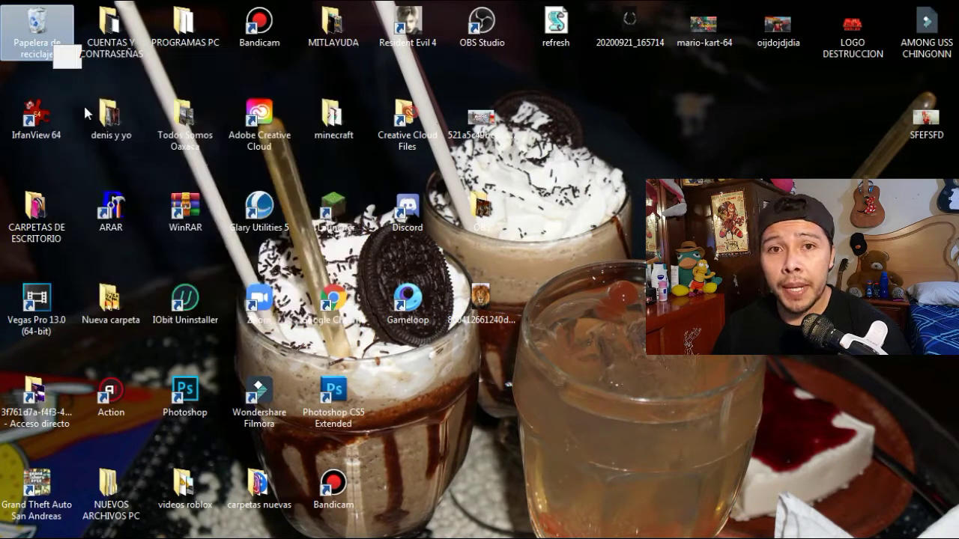
click(581, 304)
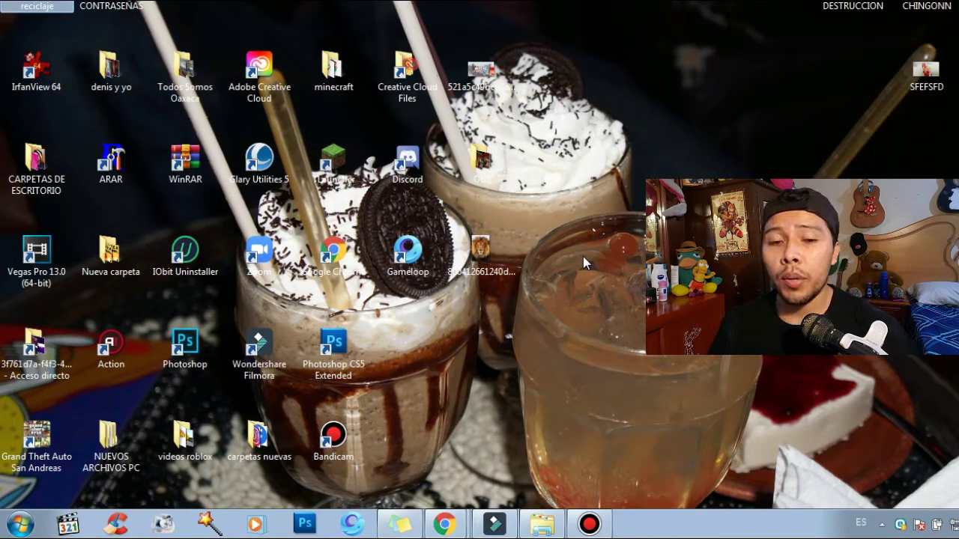
Open the properties of hard drive C: from the computer's list of drives
click(20, 524)
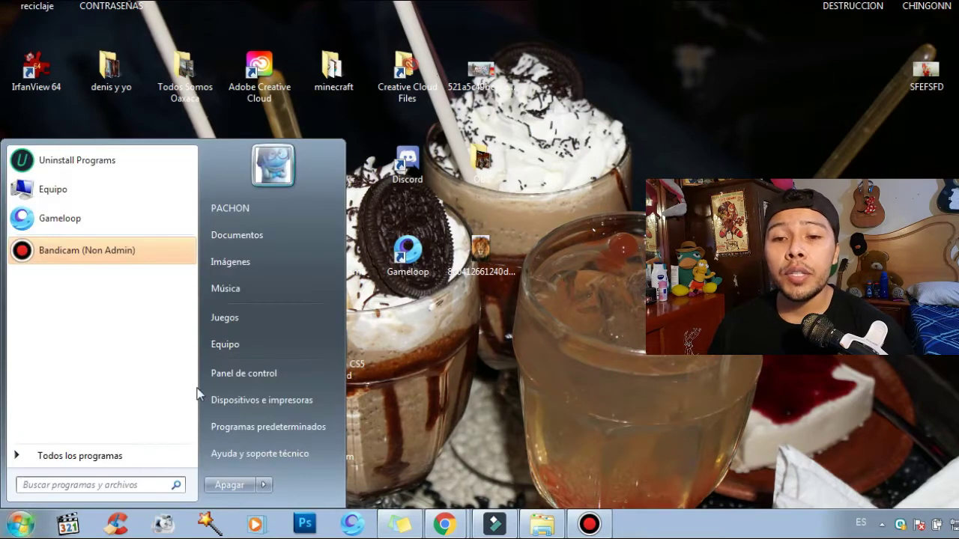
click(261, 349)
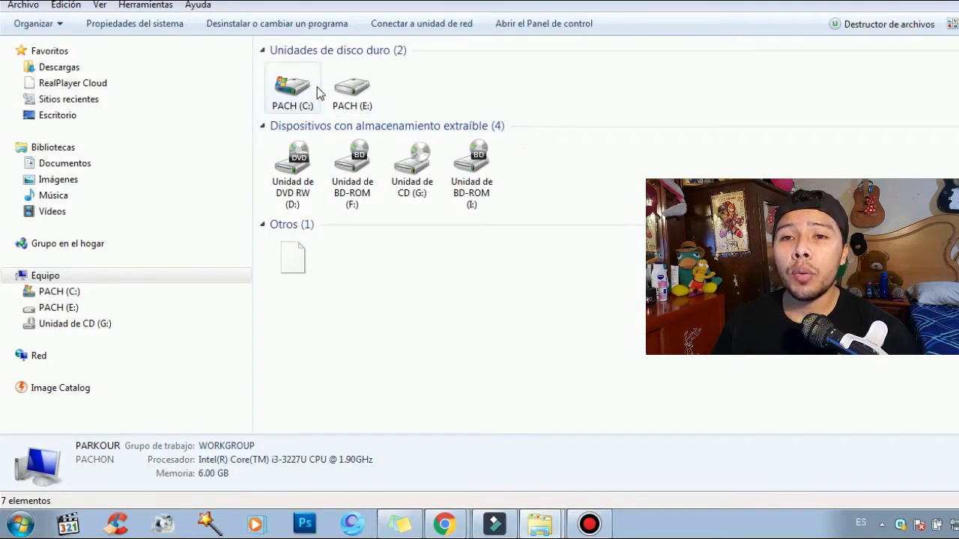
mouse_move(307, 92)
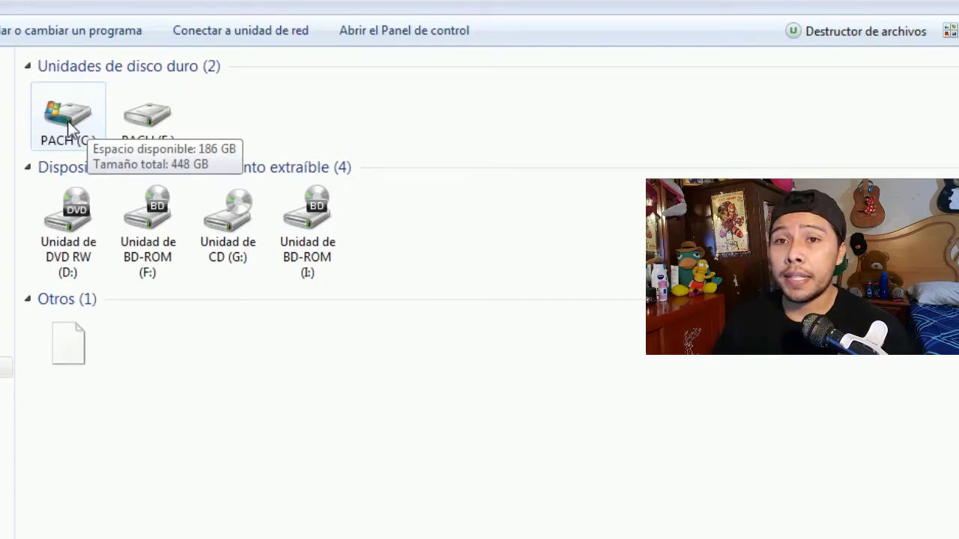
right_click(67, 120)
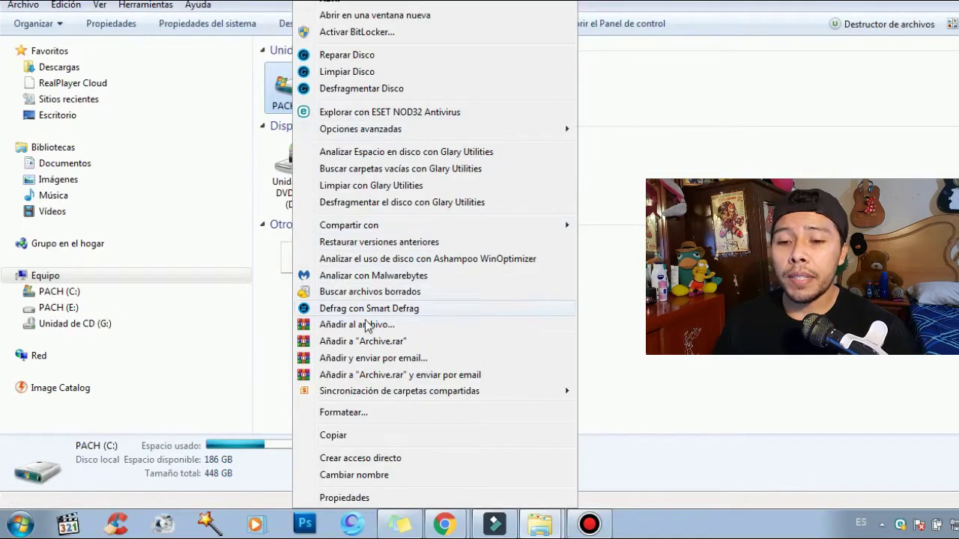
click(364, 496)
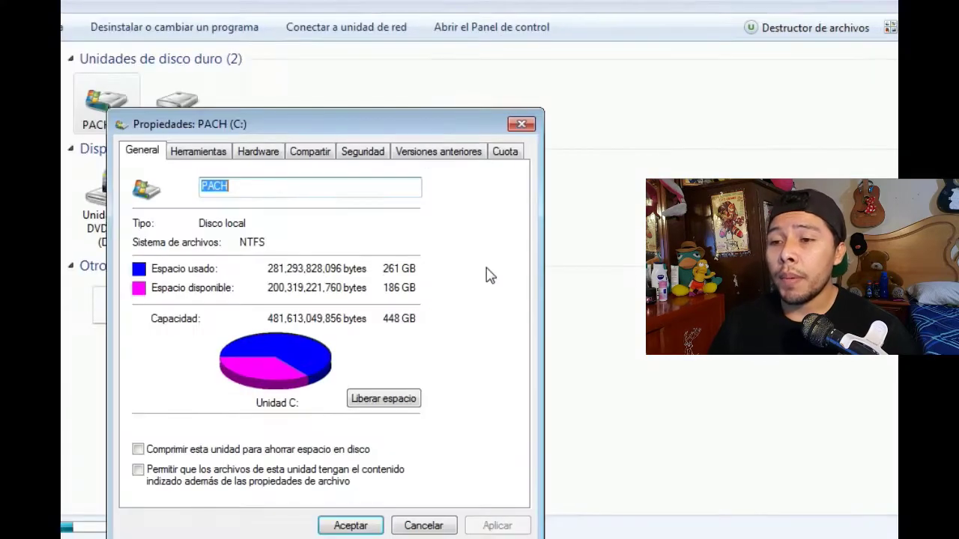
Run Disk Cleanup on drive C:, permanently deleting the preselected file categories, and close the drive's properties
click(413, 404)
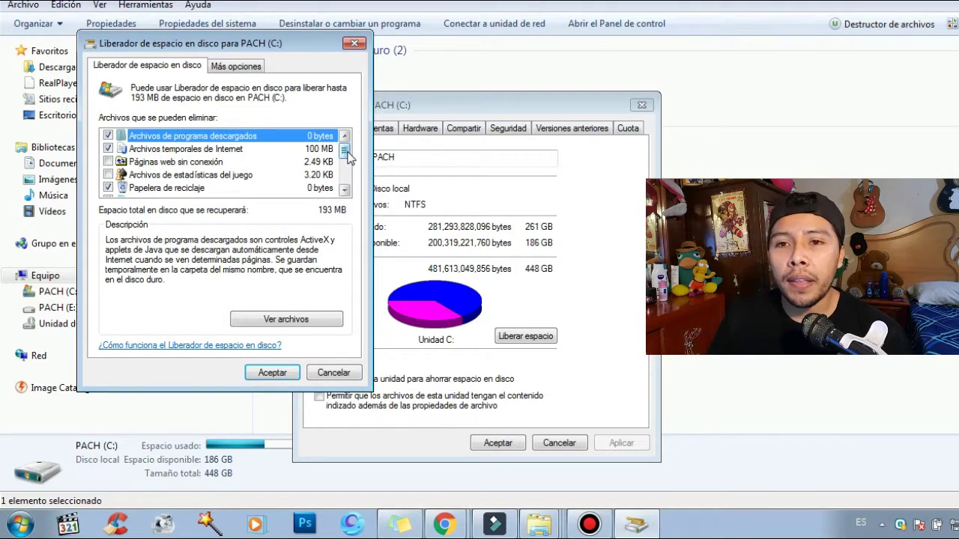
drag(347, 151, 344, 176)
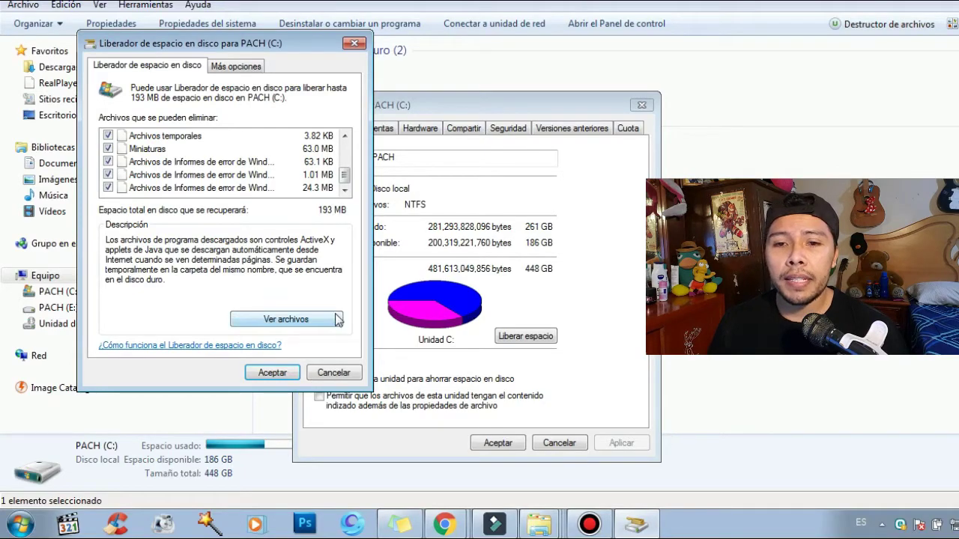
click(273, 373)
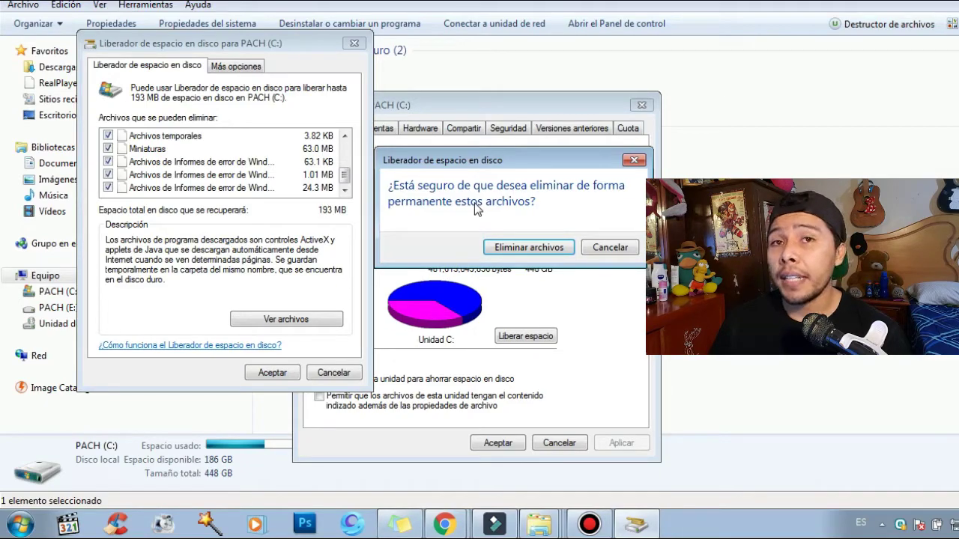
click(517, 249)
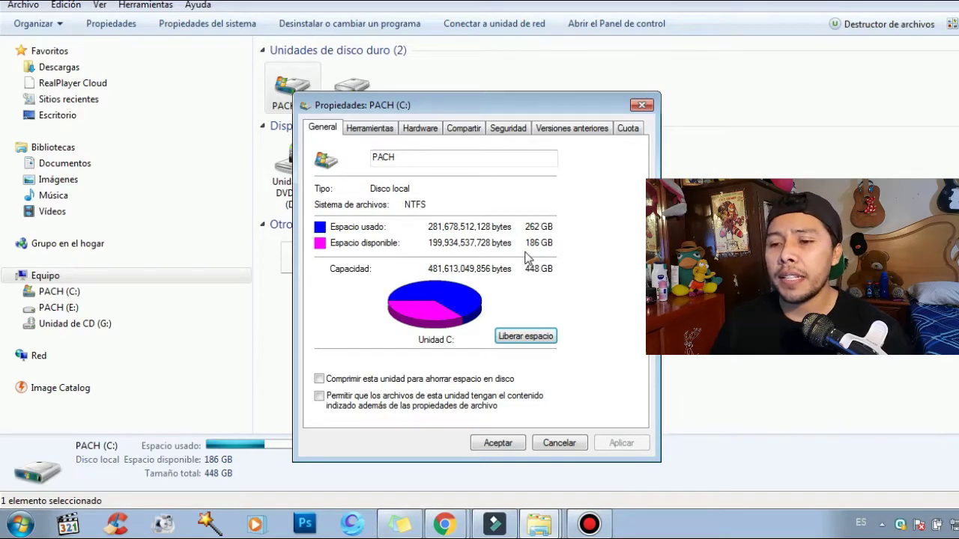
click(494, 444)
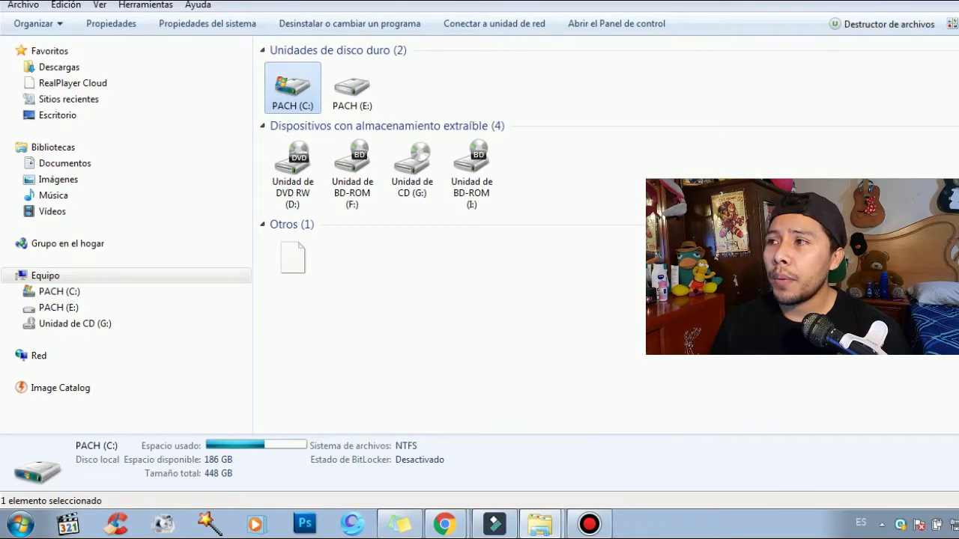